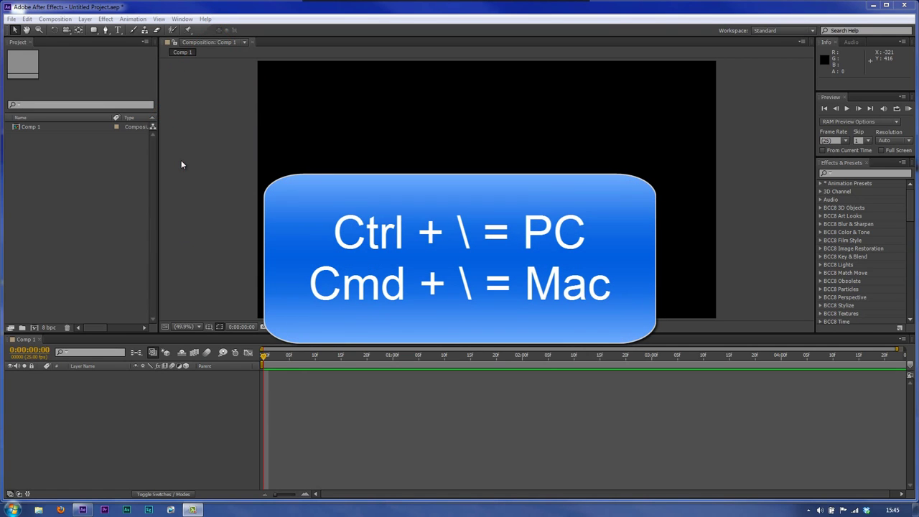
Step: Make the empty black Comp 1 viewer the active panel
left_click(181, 161)
Step: Maximise the After Effects window and switch to the Ellipse tool
key("ctrl+backslash")
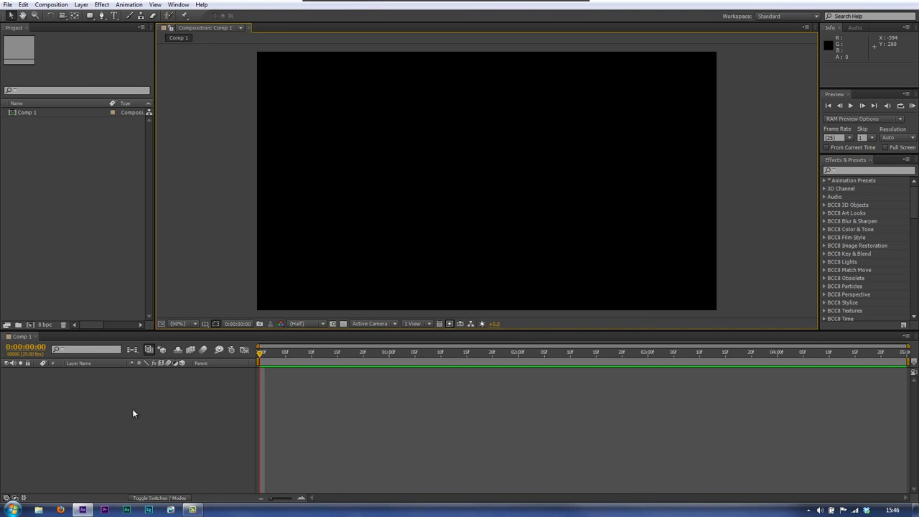
left_click(91, 18)
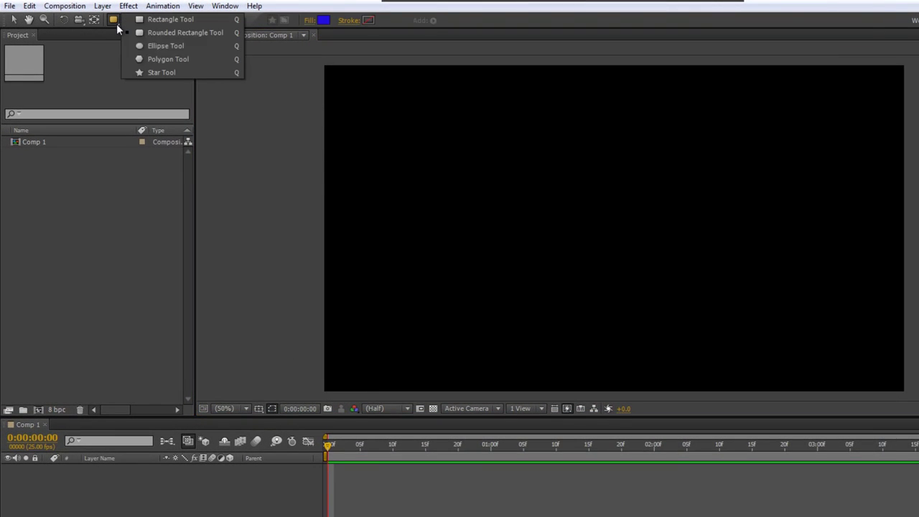
left_click(166, 46)
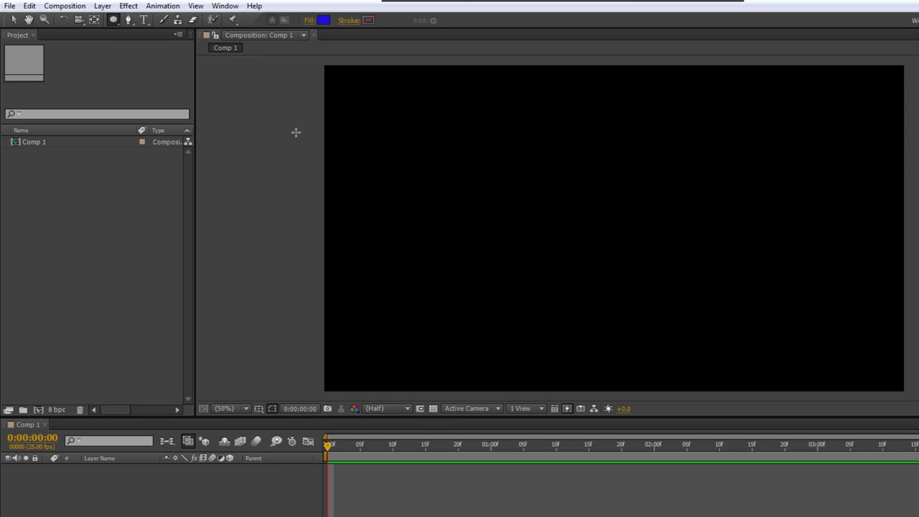
Step: Set new shapes to a solid blue fill with no stroke
left_click(310, 21)
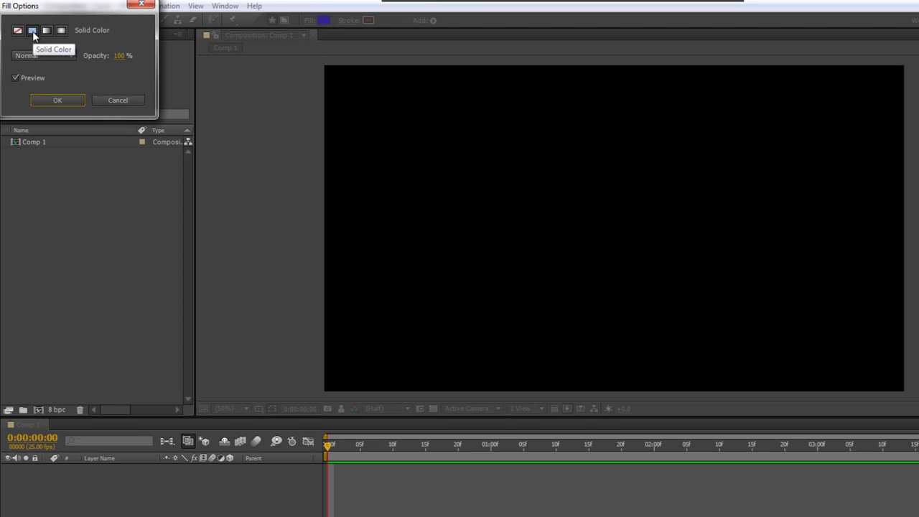
left_click(58, 99)
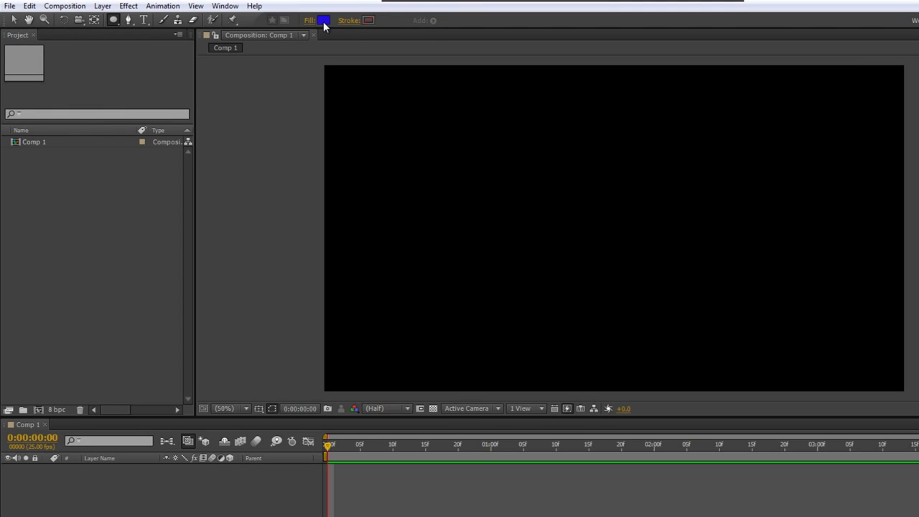
left_click(353, 24)
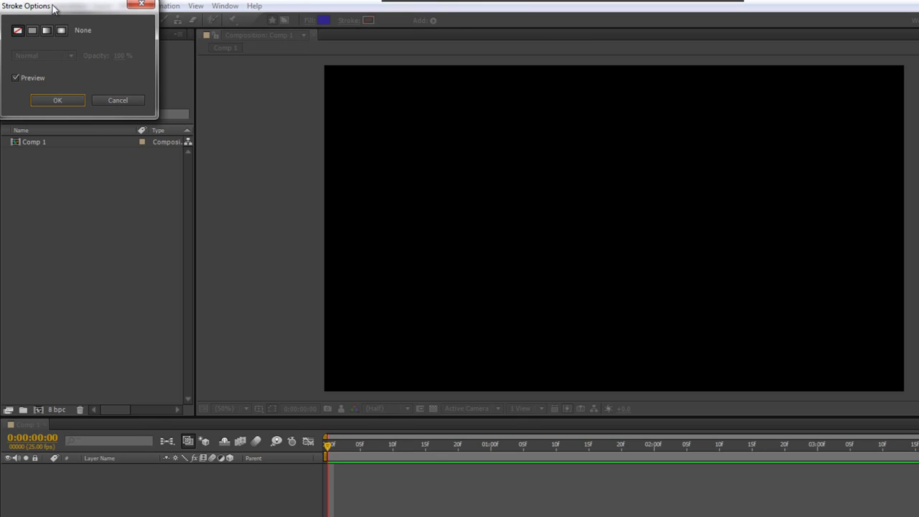
left_click_drag(56, 7, 175, 8)
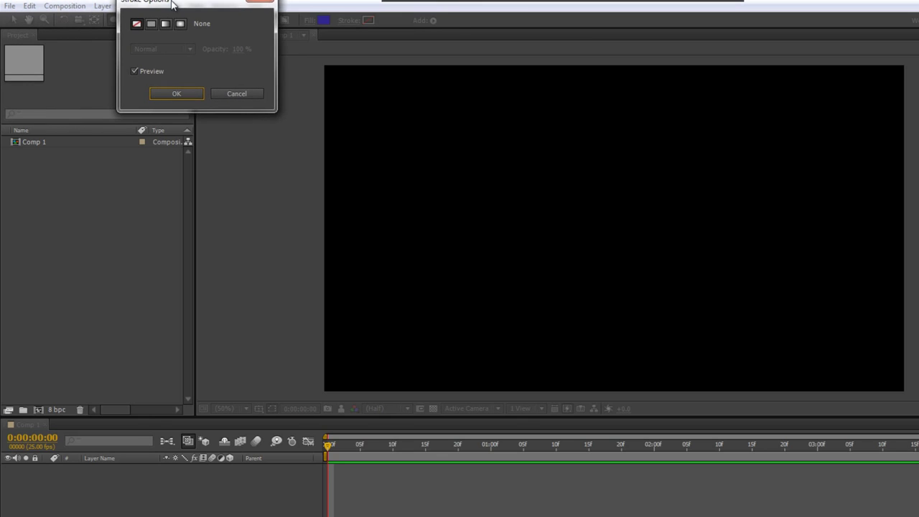
left_click(175, 101)
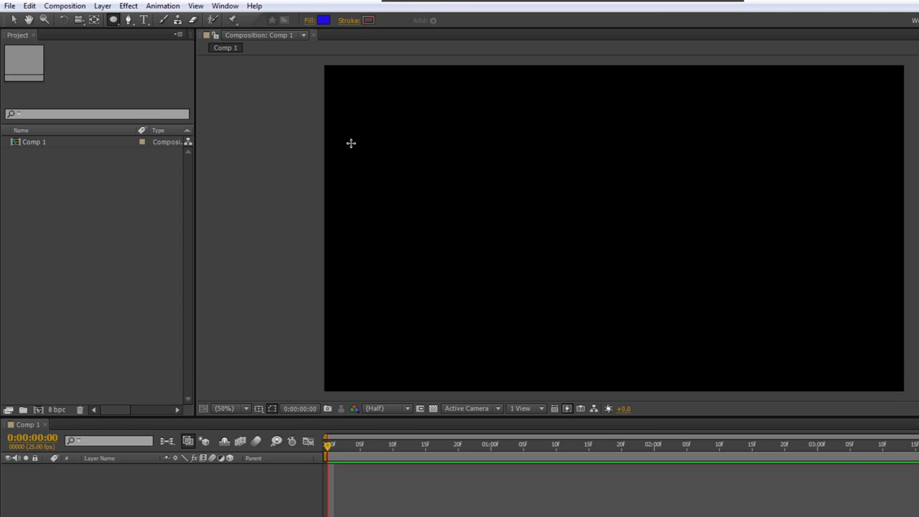
Step: Zoom in to the composition's upper left and draw a small blue circle head
key("space")
mouse_move(385, 131)
left_mouse_down()
mouse_move(550, 236)
mouse_move(591, 244)
left_mouse_up()
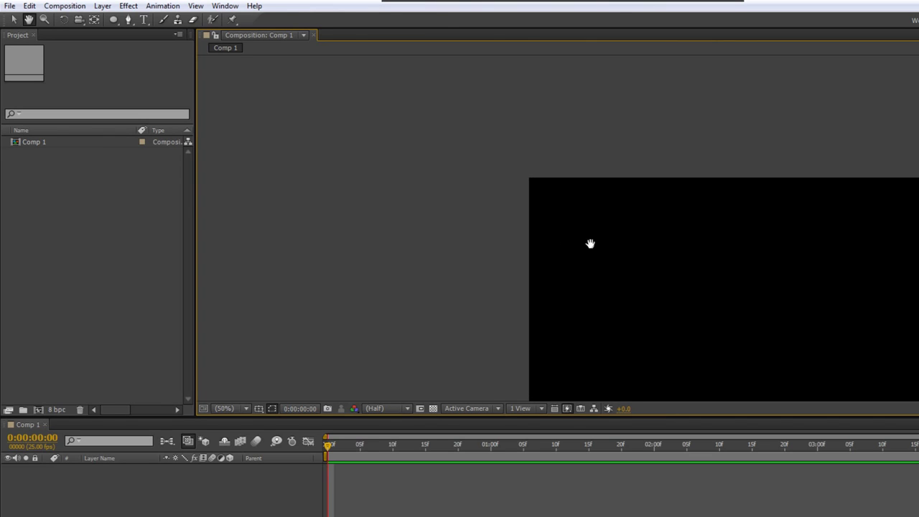
scroll(591, 244, "up", 2)
scroll(590, 244, "up", 1)
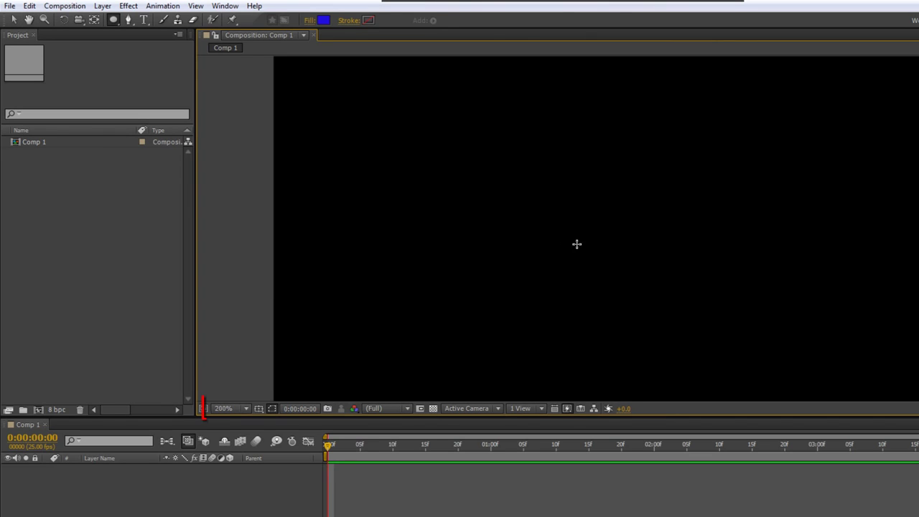
key("space")
left_click_drag(405, 162, 544, 272)
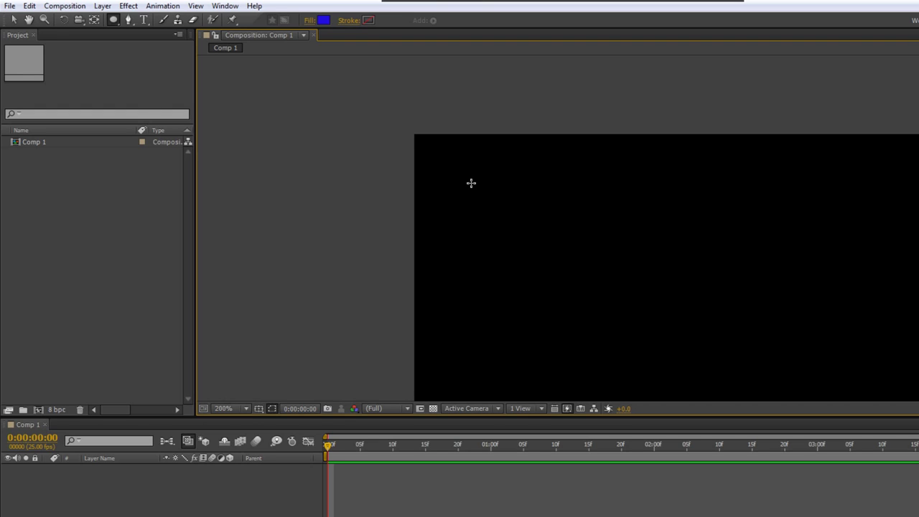
left_click_drag(476, 166, 517, 206)
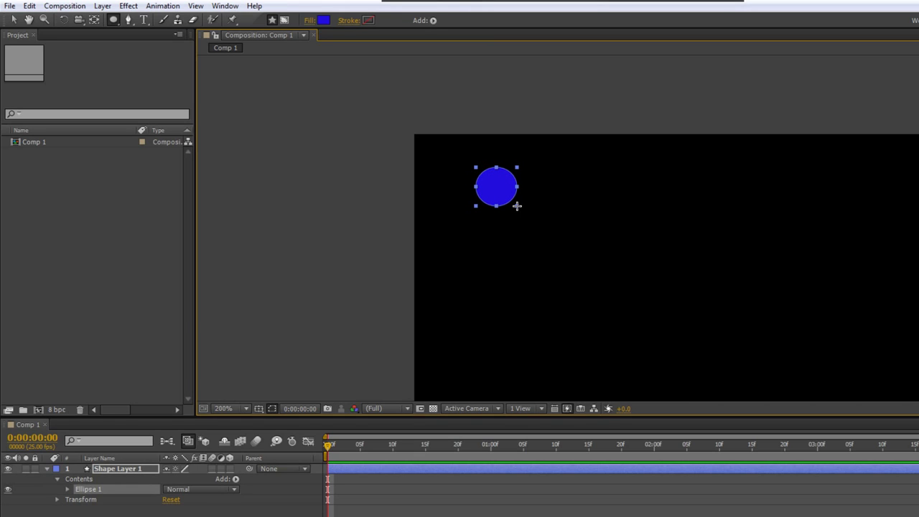
left_click(116, 24)
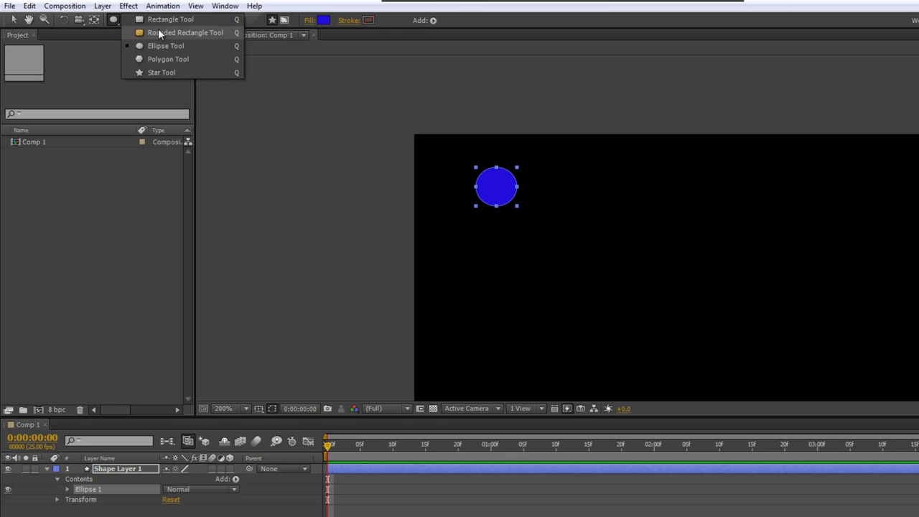
Step: Draw a rounded-rectangle body below the head
left_click(159, 33)
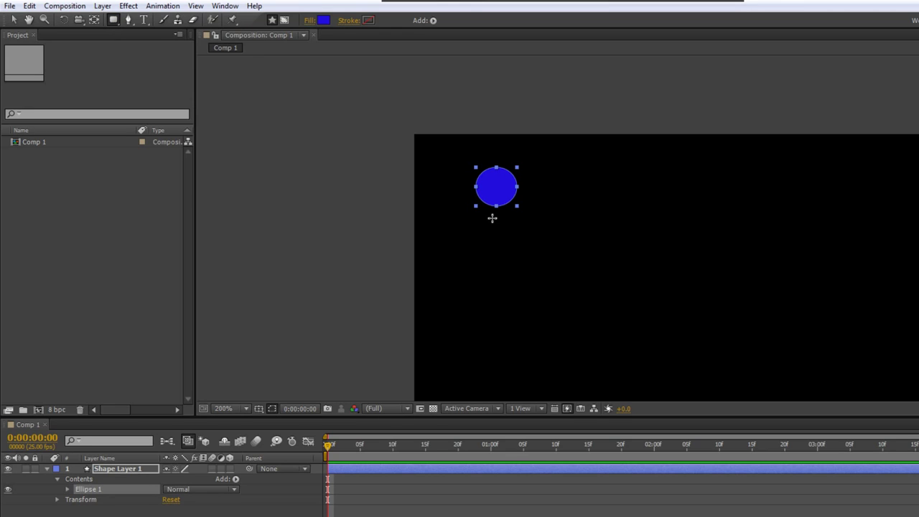
mouse_move(478, 216)
left_mouse_down()
mouse_move(515, 215)
mouse_move(519, 281)
mouse_move(529, 292)
mouse_move(517, 294)
mouse_move(533, 289)
mouse_move(523, 291)
left_mouse_up()
key("space")
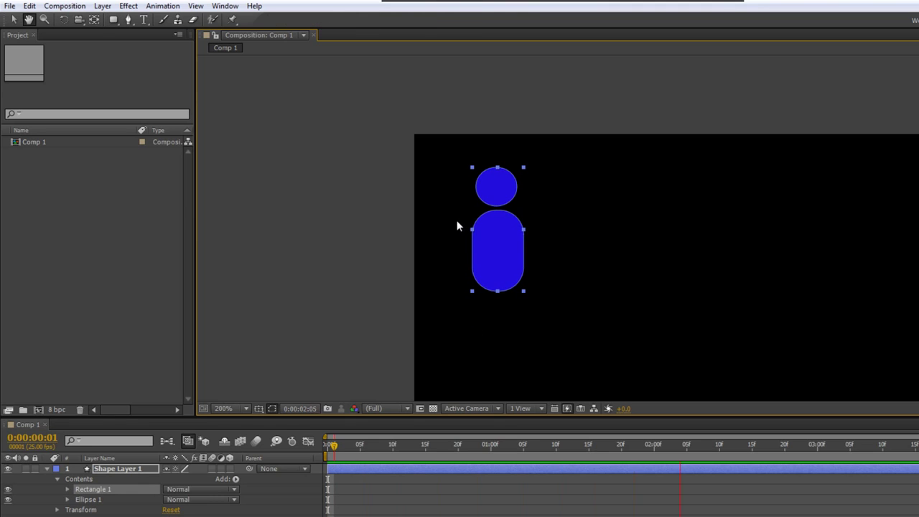
key("space")
Step: Draw a thin left arm beside the body and duplicate it as Rectangle 3
left_click_drag(456, 221, 467, 278)
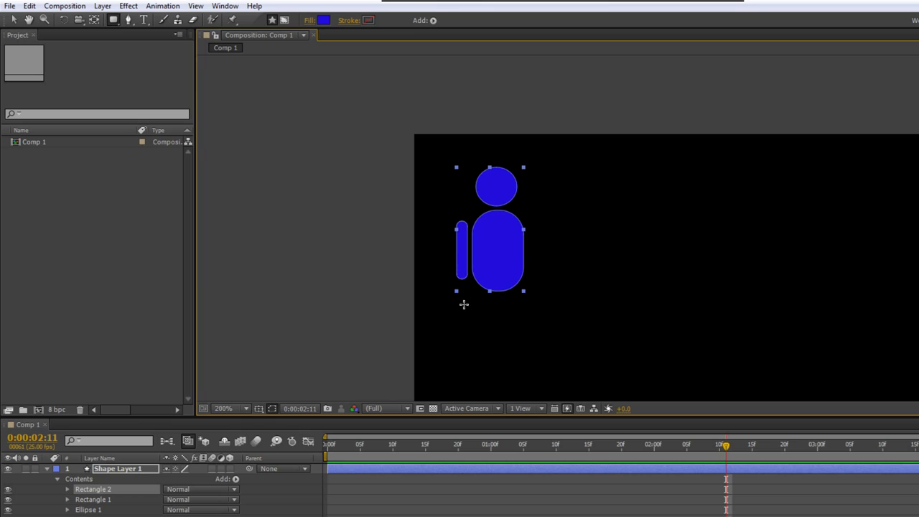
left_click(95, 496)
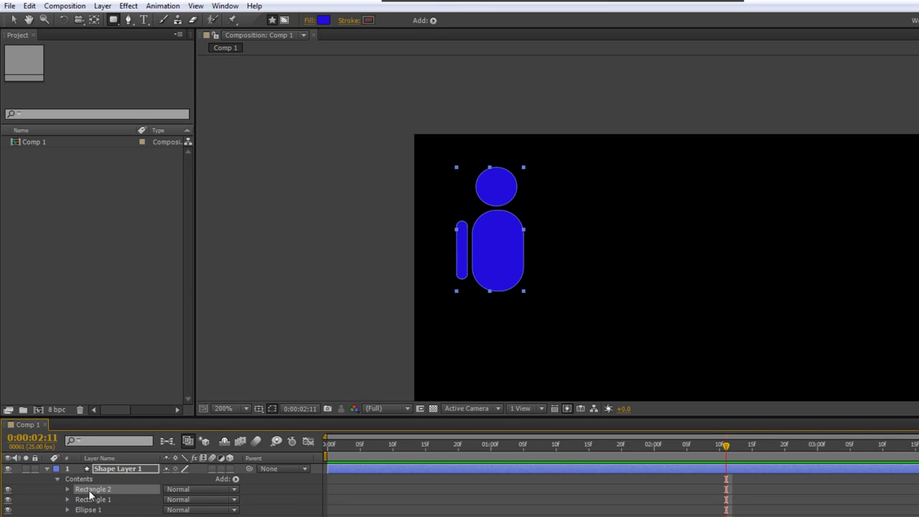
key("ctrl+d")
Step: Move the copied arm to the body's right side and draw a leg below the body
left_click(13, 19)
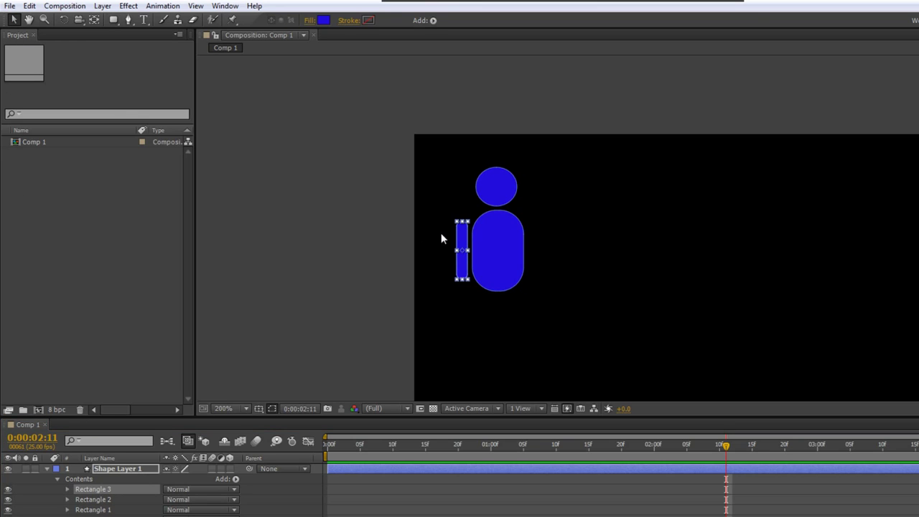
left_click_drag(465, 241, 537, 243)
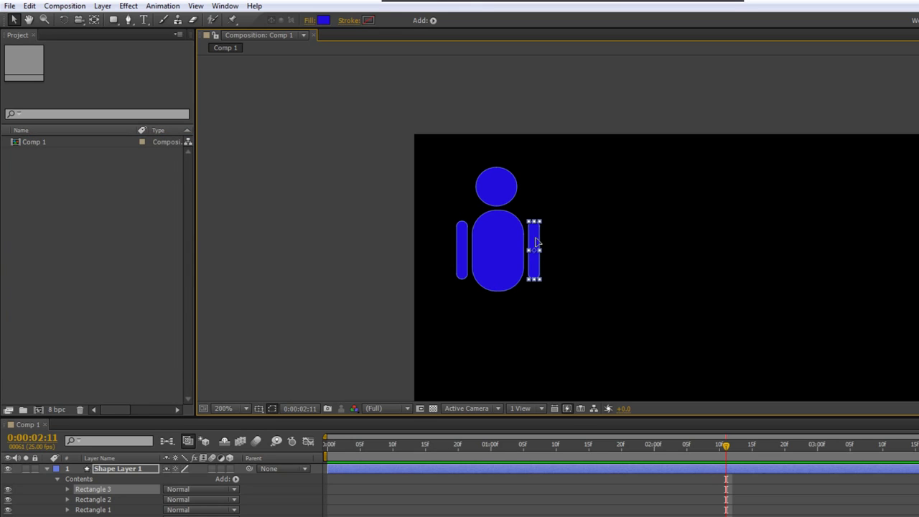
left_click(115, 19)
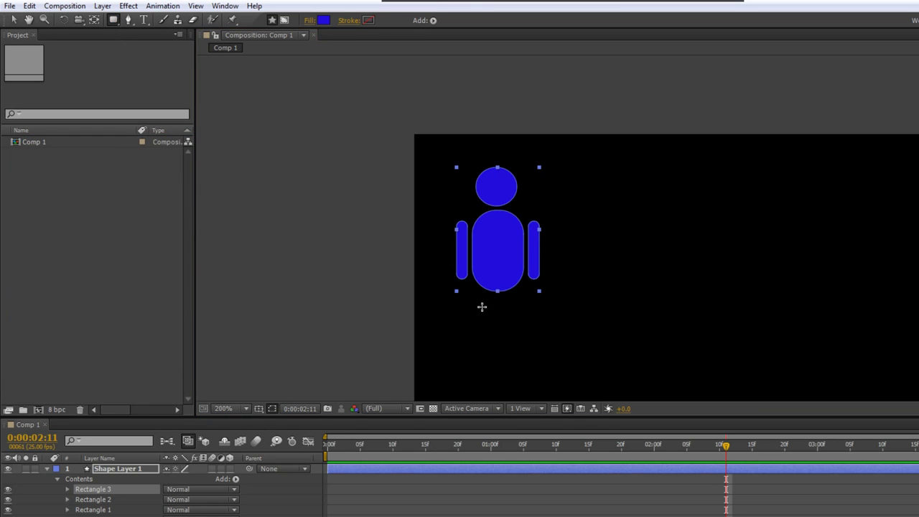
mouse_move(480, 297)
left_mouse_down()
mouse_move(489, 302)
mouse_move(492, 374)
left_mouse_up()
Step: Duplicate the Rectangle 4 leg and place the copy beside the original leg
left_click(106, 491)
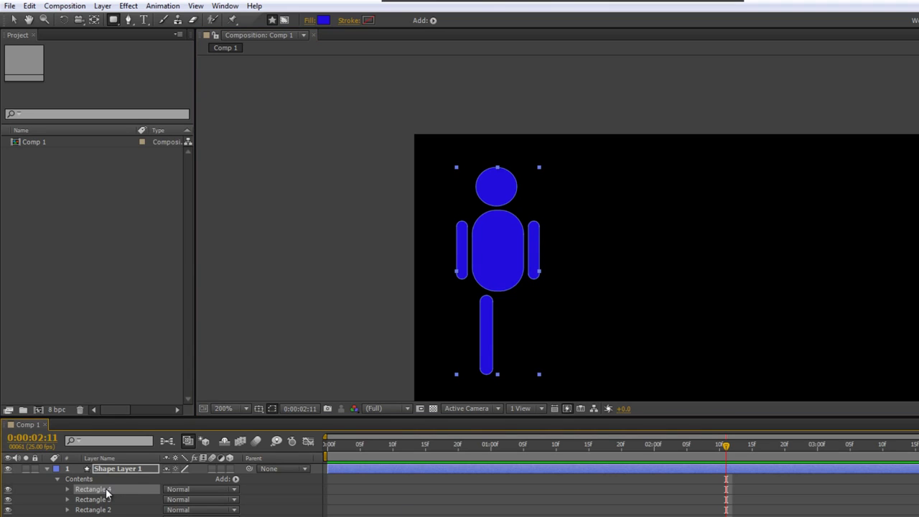
key("ctrl+d")
left_click(13, 20)
left_click_drag(489, 323, 513, 324)
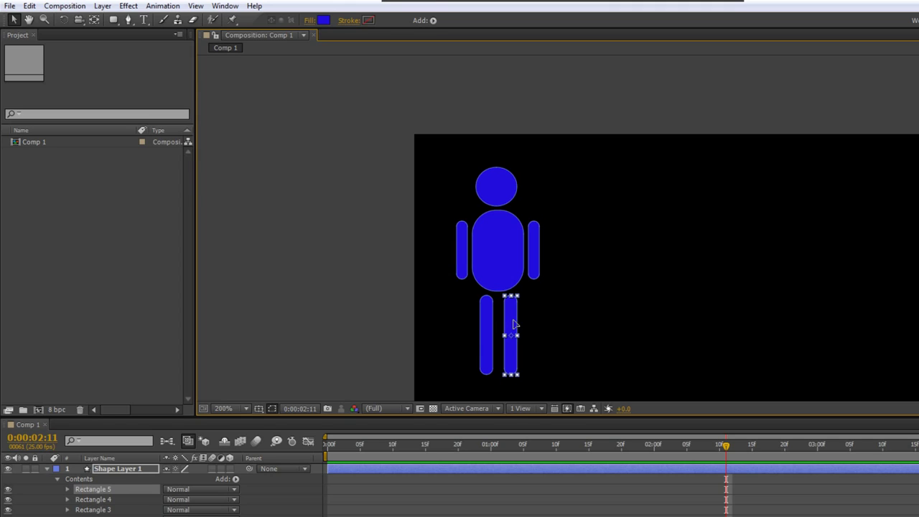
left_click_drag(513, 323, 512, 323)
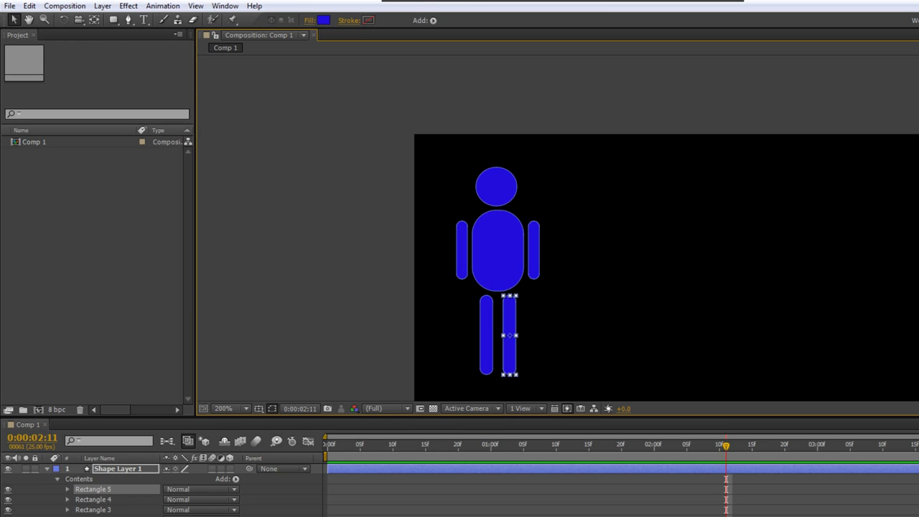
Step: Rename the Ellipse 1 group to Head
left_click(84, 516)
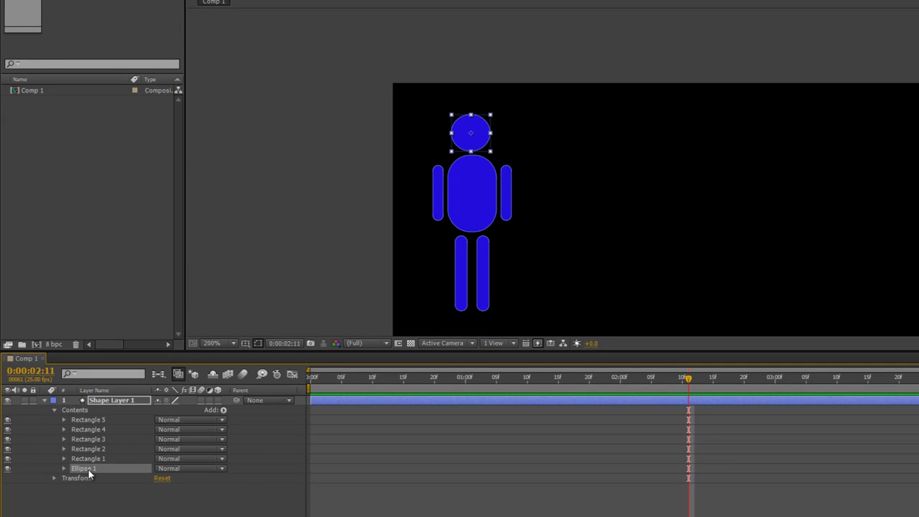
key("Return")
type("Hew")
type("ad")
key("Return")
Step: Expand the Head group's Transform properties, then collapse them and the group
left_click(64, 468)
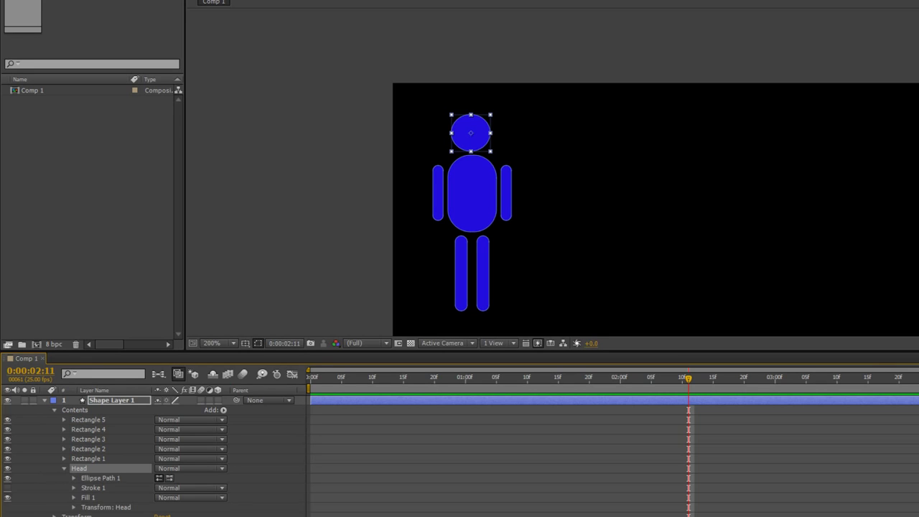
left_click(74, 507)
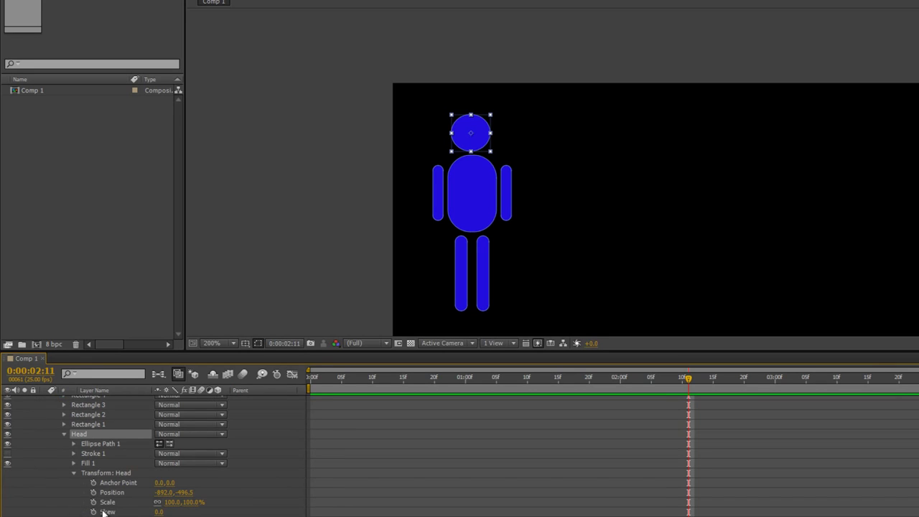
left_click(73, 473)
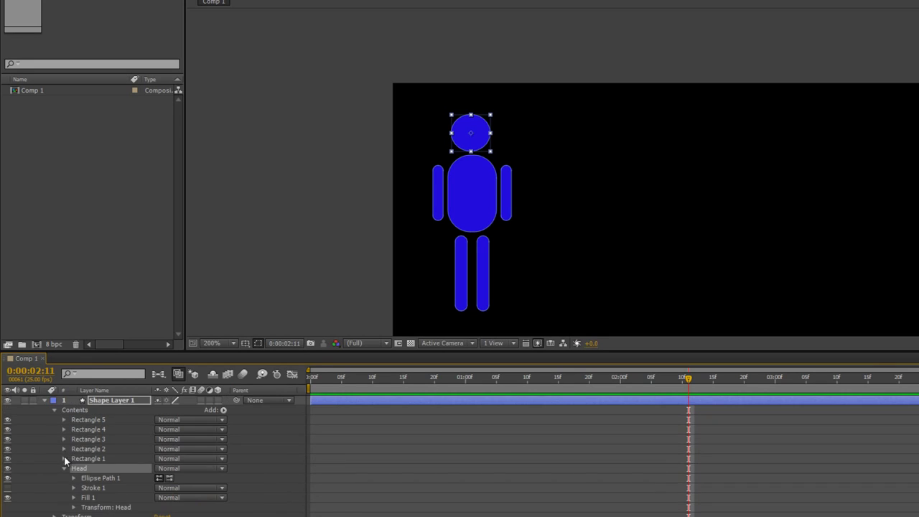
left_click(63, 468)
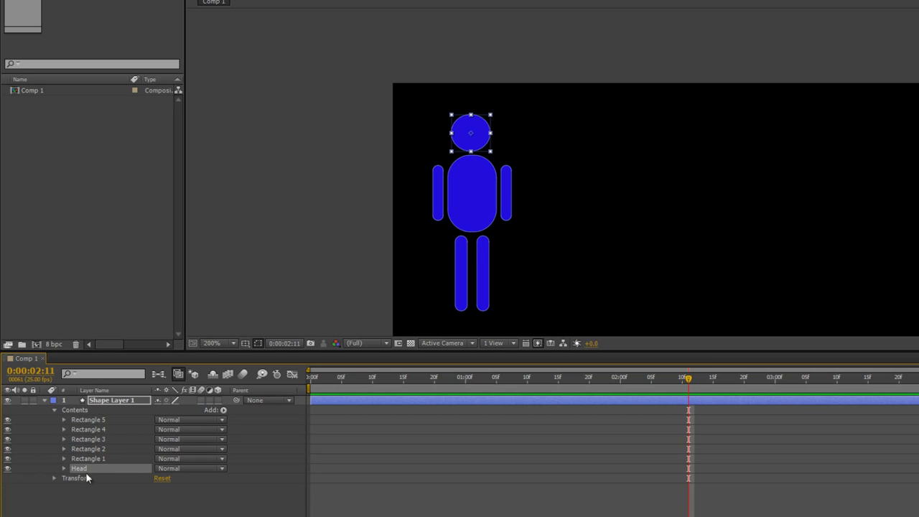
Step: Add an empty Group 1 to Shape Layer 1's contents
left_click(80, 421, "shift")
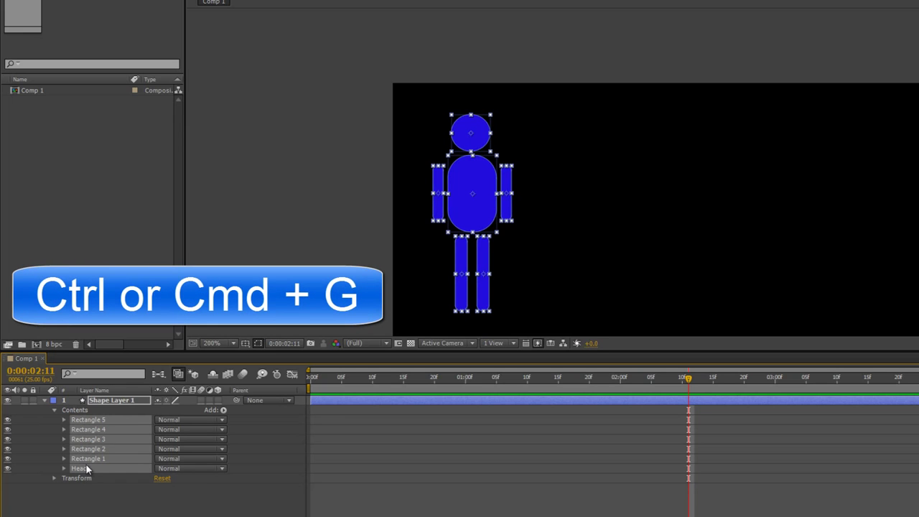
left_click(86, 410)
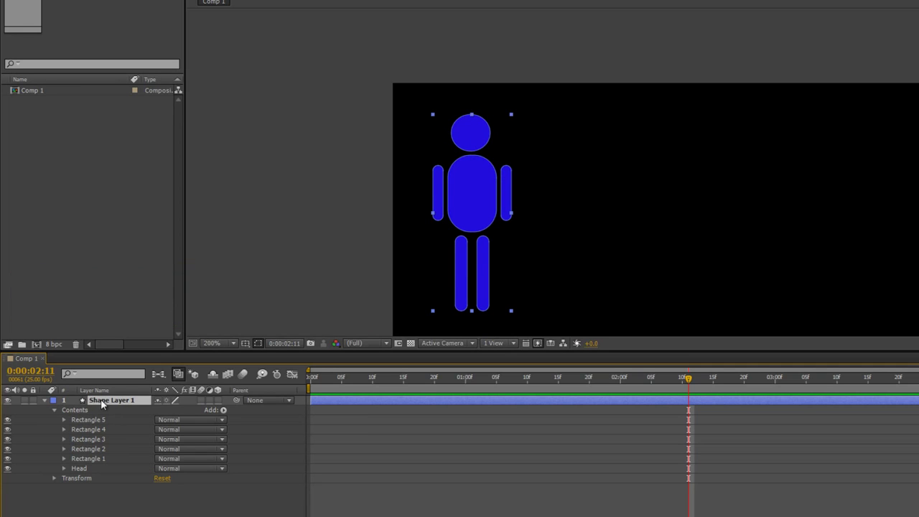
left_click(223, 410)
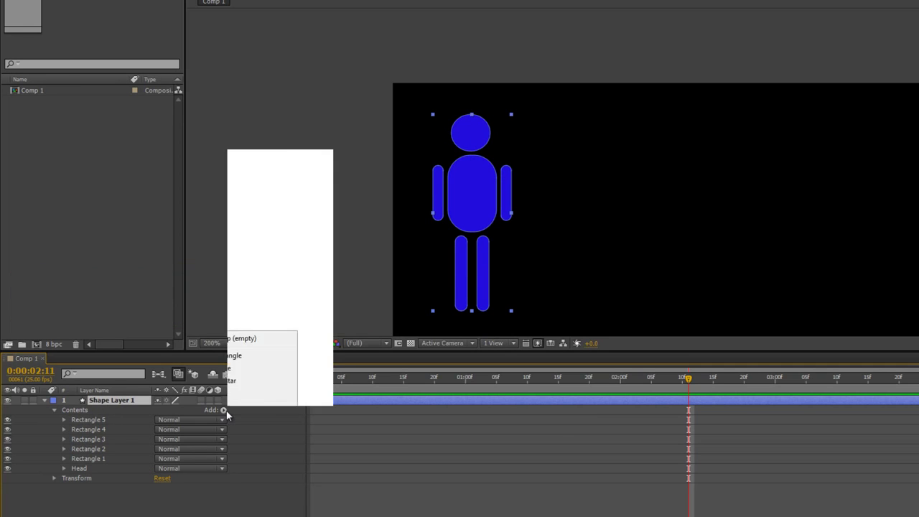
left_click(251, 157)
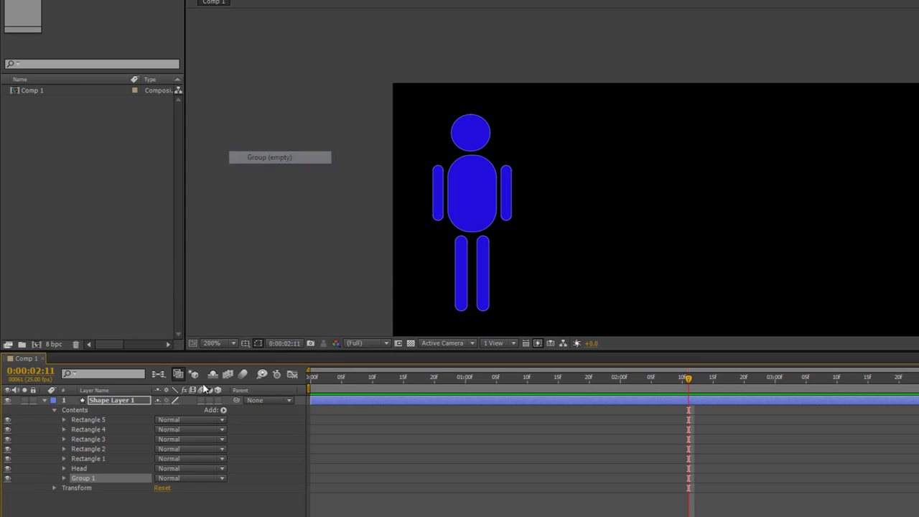
Step: Move Rectangles 1–5 and Head into Group 1, then select Shape Layer 1
left_click(81, 468)
left_click(85, 419, "shift")
left_click_drag(83, 452, 84, 479)
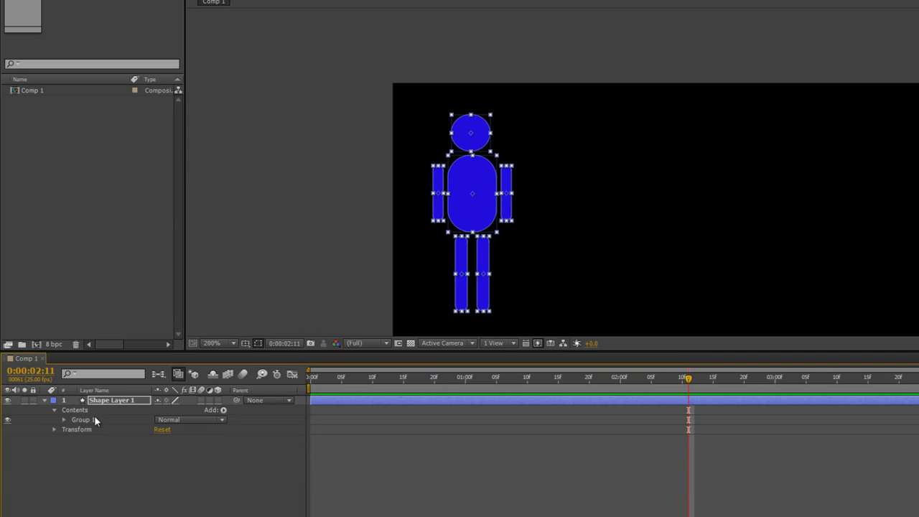
left_click(80, 419)
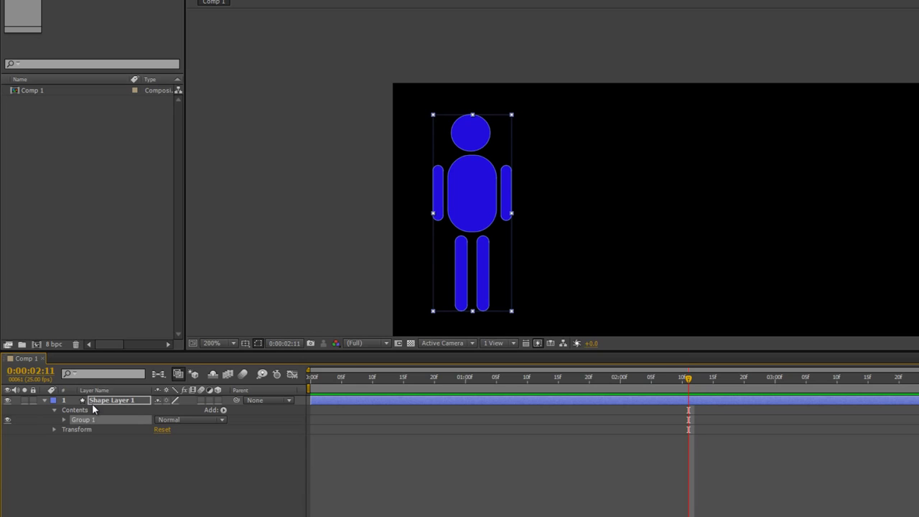
left_click(96, 402)
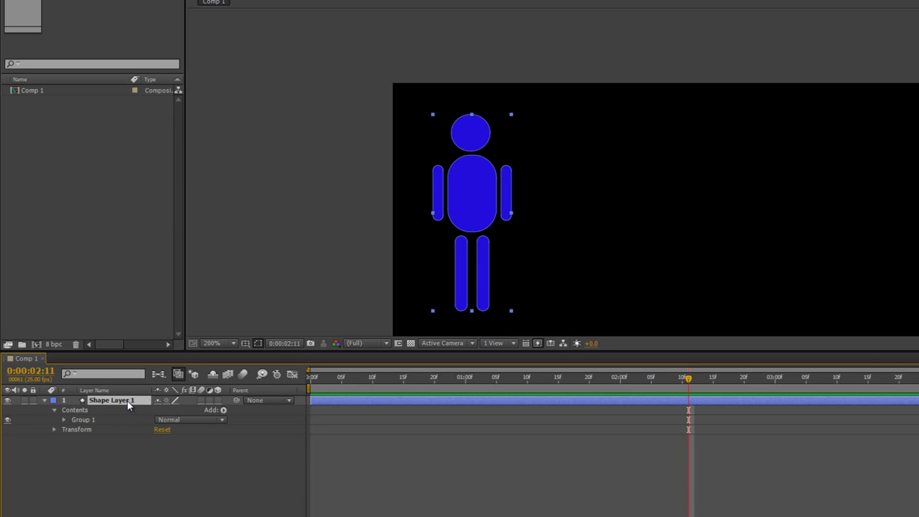
Step: Rename the shape layer to 'Man/Men' and expand Group 1 to list its parts
key("Return")
type("Man/Men")
key("Return")
left_click(63, 419)
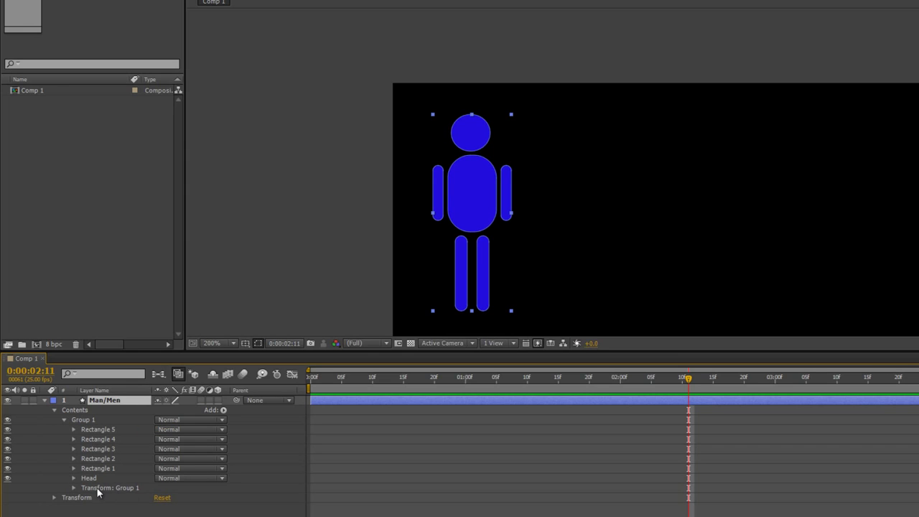
Step: Scrub Group 1's Scale to 102%, then reset it back to 100%
left_click(73, 488)
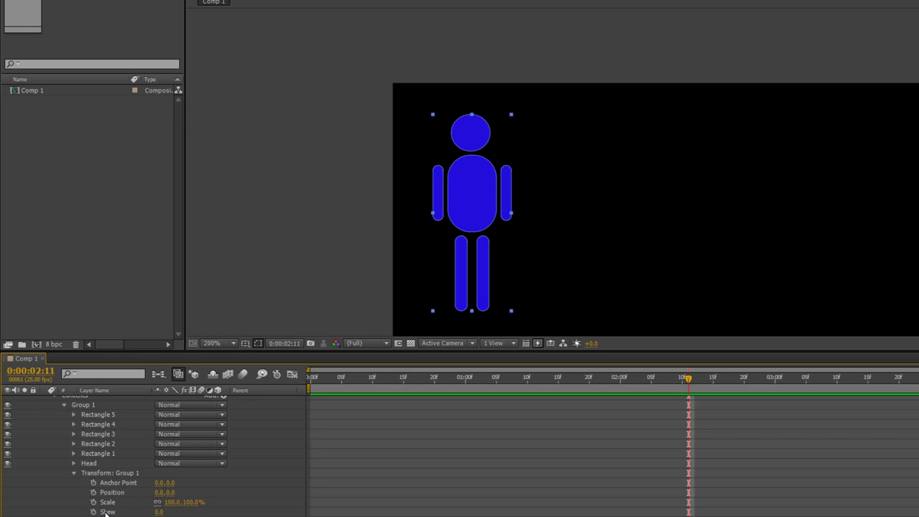
scroll(106, 512, "down", 1)
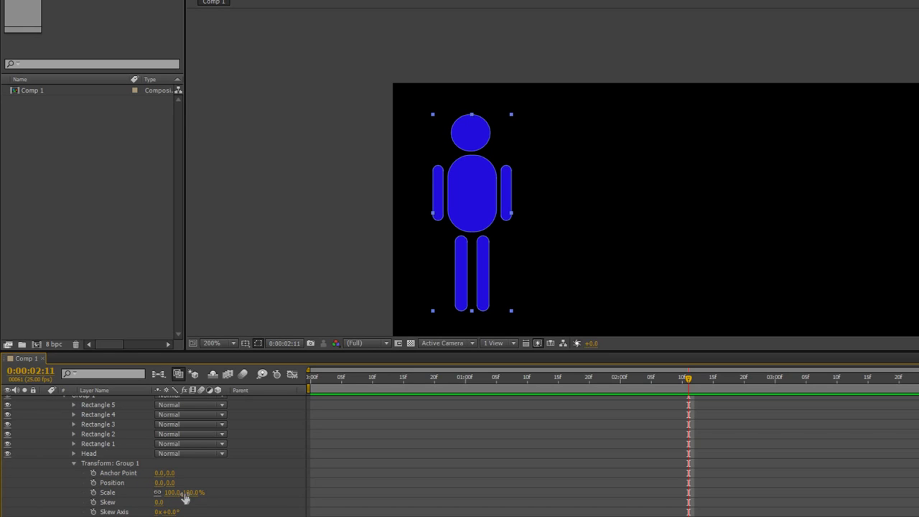
mouse_move(179, 493)
left_mouse_down()
mouse_move(166, 492)
mouse_move(208, 492)
mouse_move(182, 494)
left_mouse_up()
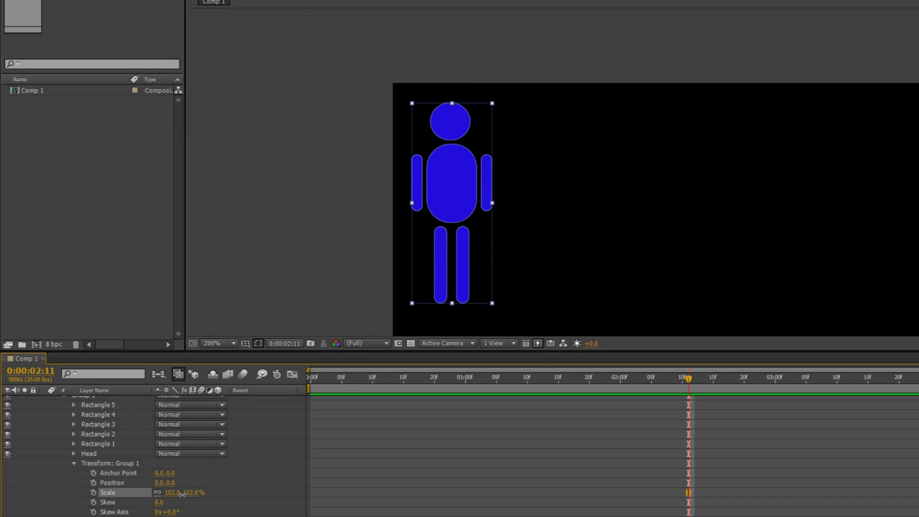
right_click(123, 495)
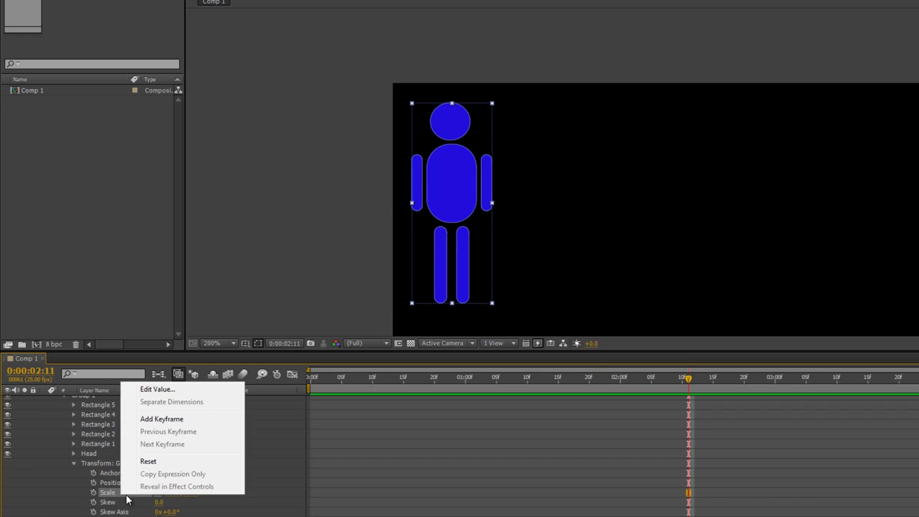
left_click(144, 463)
Step: Collapse Group 1's Transform and contents, then select the Man/Men layer
scroll(95, 465, "up", 2)
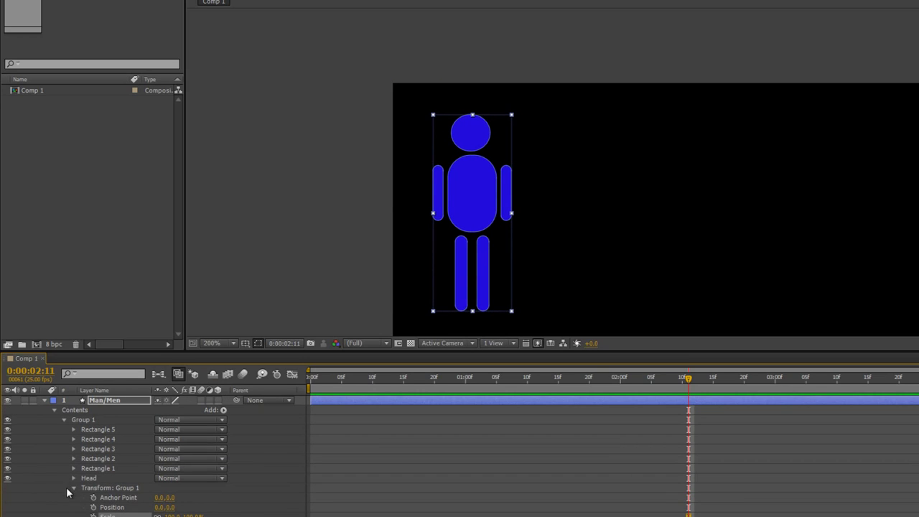
left_click(73, 488)
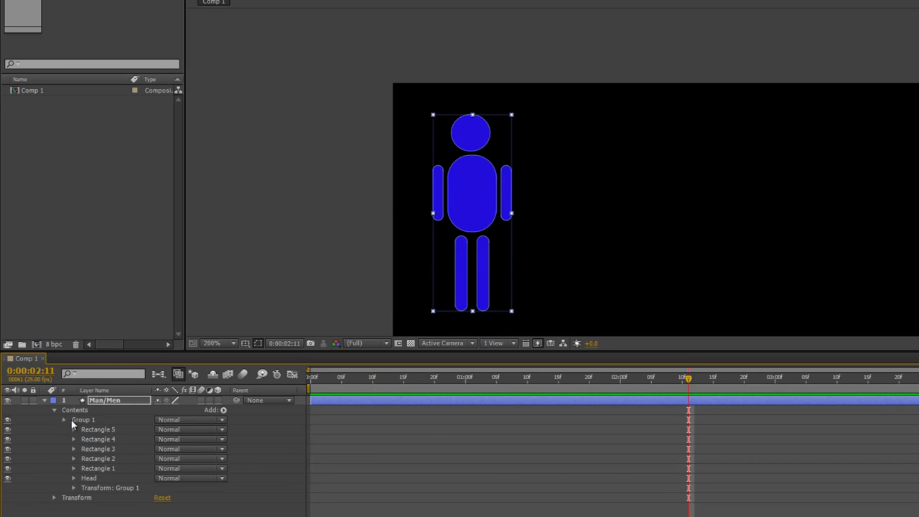
left_click(63, 419)
left_click(123, 399)
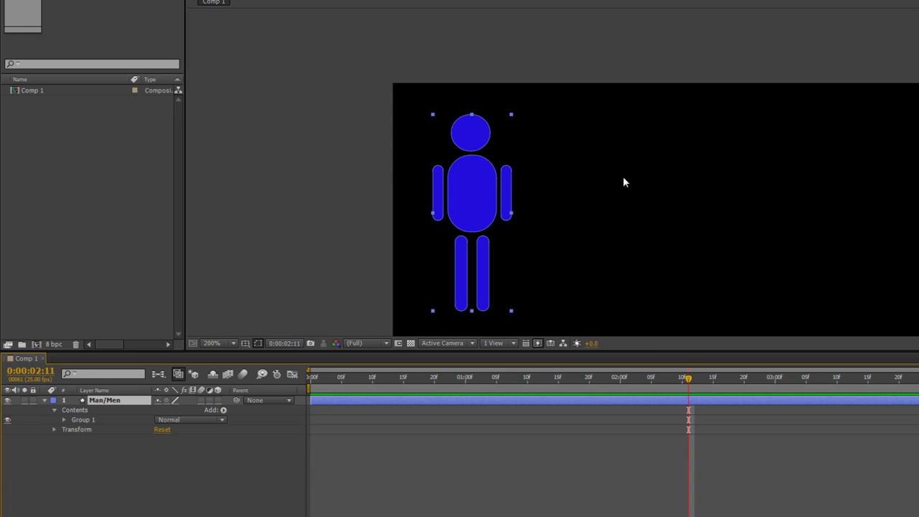
Step: Go to frame 0, fit the whole Comp 1 frame in the viewer, and select the Man/Men layer
key("Home")
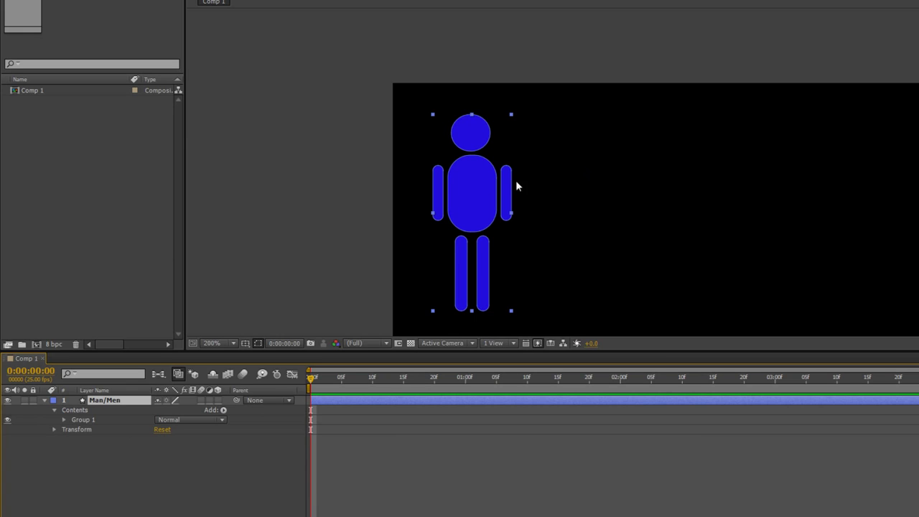
key("shift+slash")
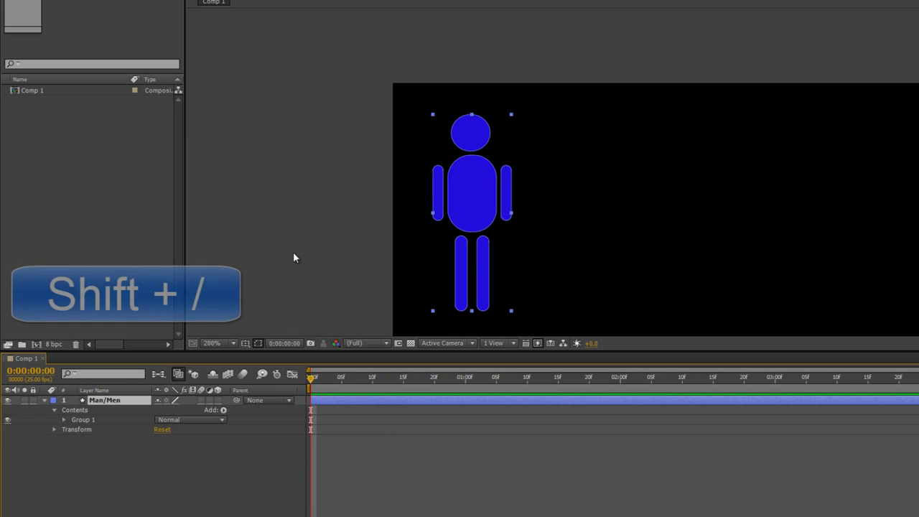
left_click(232, 342)
left_click(227, 138)
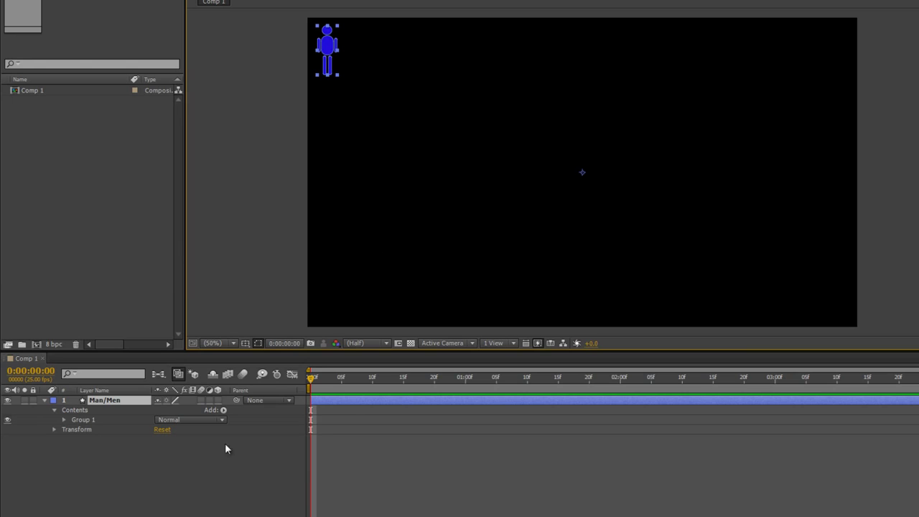
left_click(94, 402)
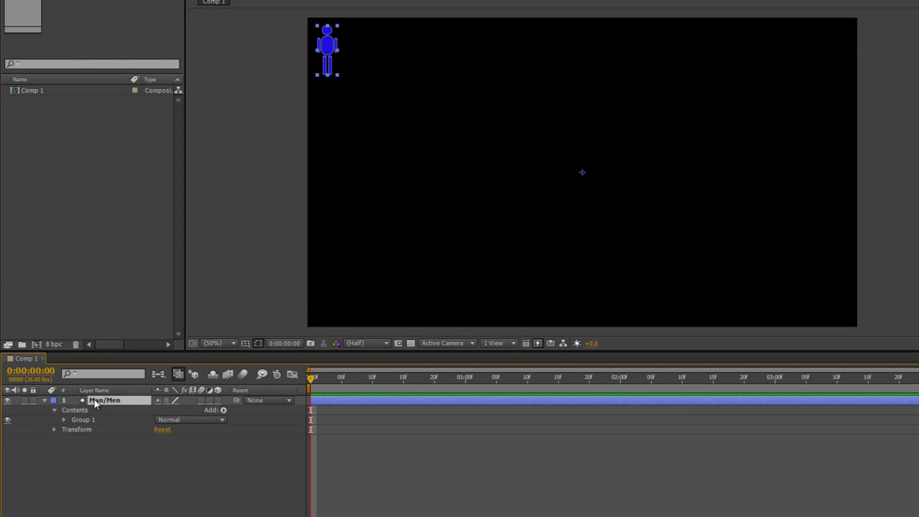
Step: Add a Repeater to the Man/Men layer and expand Repeater 1 and its Transform settings
left_click(223, 410)
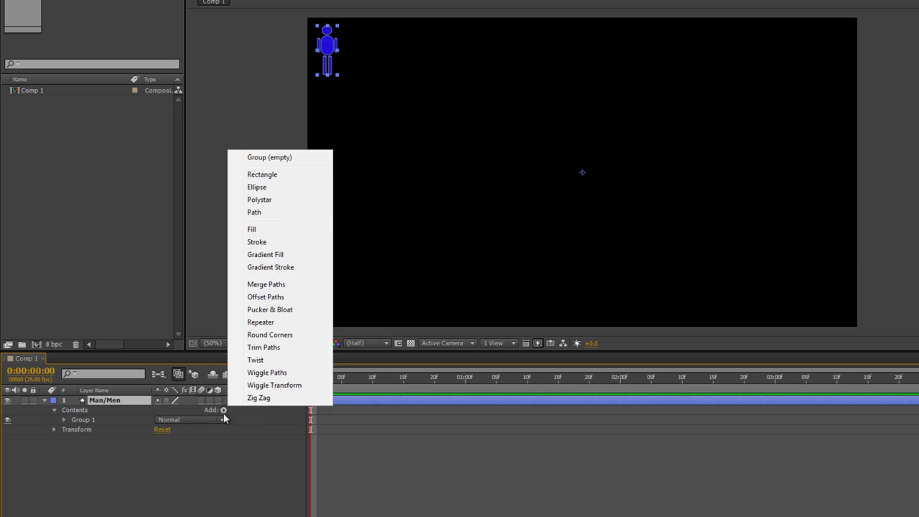
left_click(260, 322)
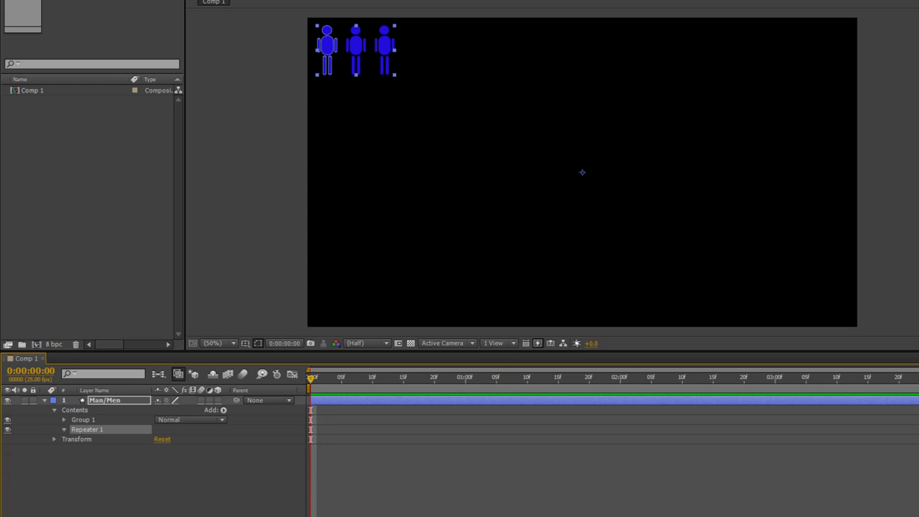
left_click(65, 429)
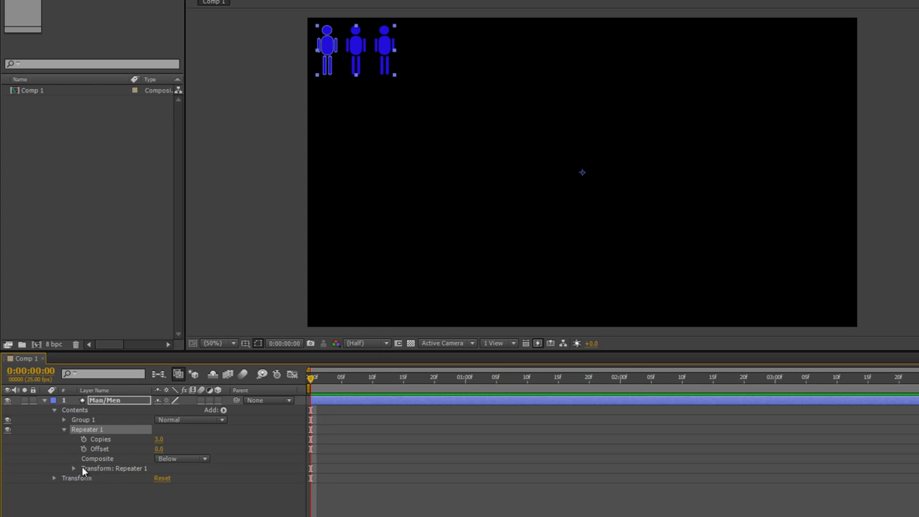
left_click(73, 469)
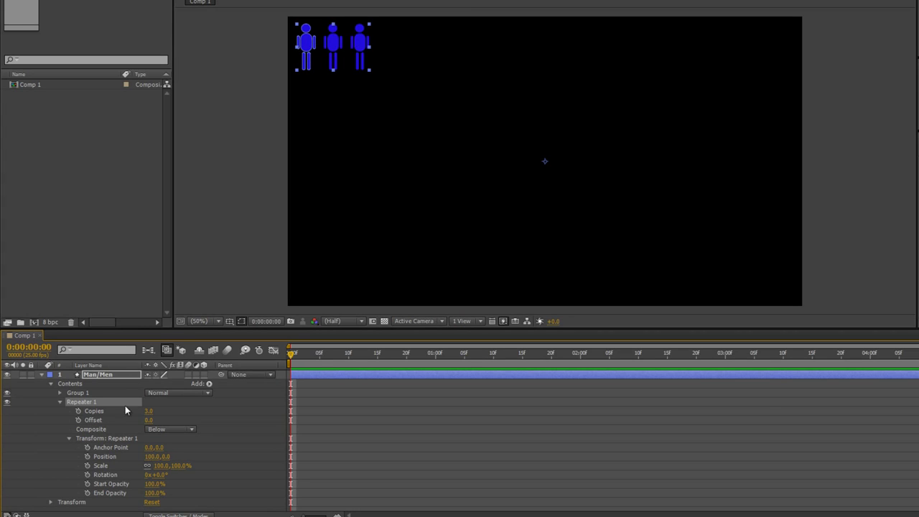
Step: Raise Repeater 1 to 16 copies and set a Position keyframe at frame 0
left_click_drag(148, 411, 152, 412)
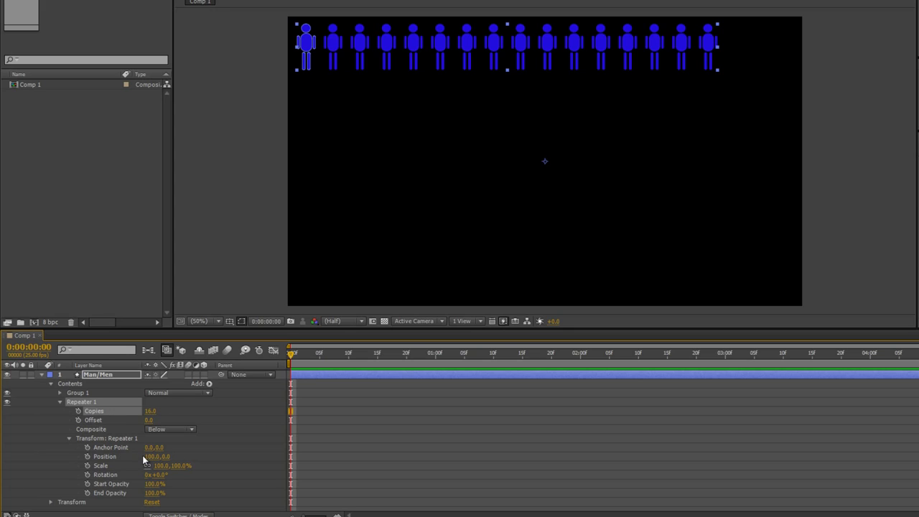
left_click(87, 457)
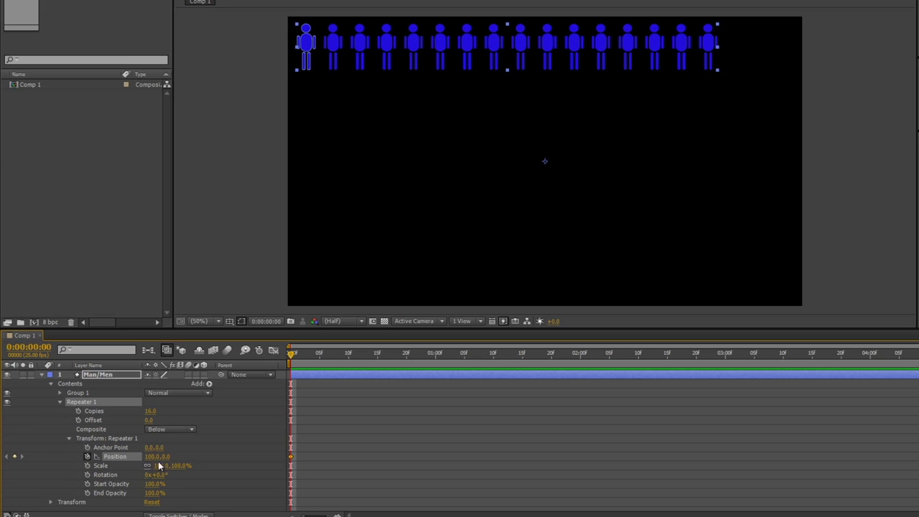
Step: Reset Repeater 1's Position to 0,0 at frame 0 and set X to 100 at frame 12
right_click(123, 456)
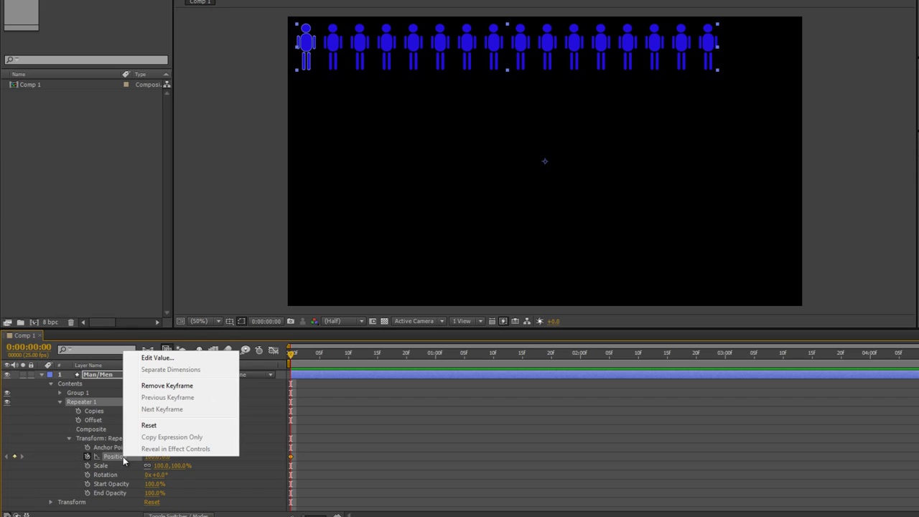
left_click(149, 425)
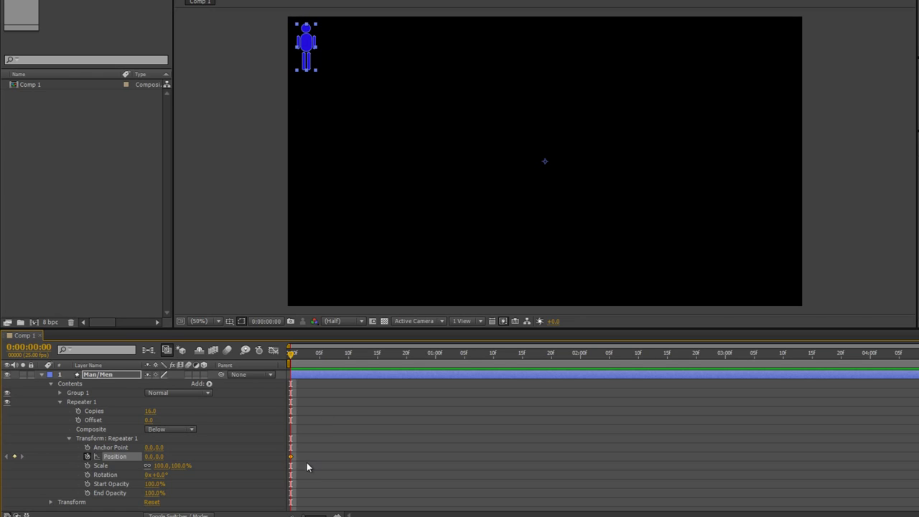
left_click_drag(291, 355, 356, 357)
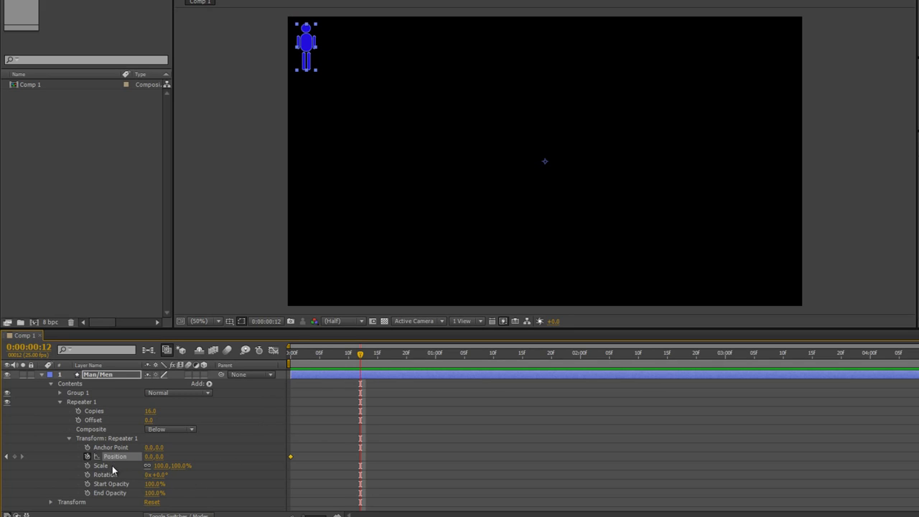
left_click(152, 458)
type("100")
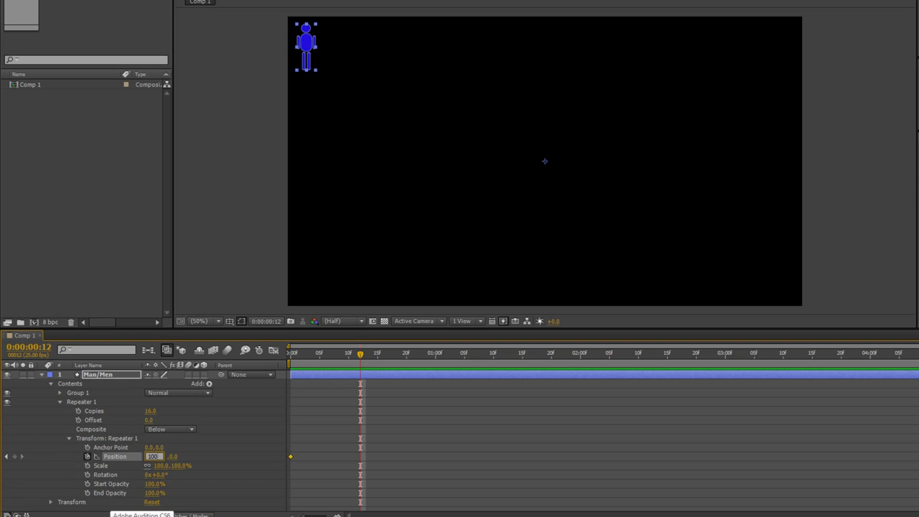
key("Return")
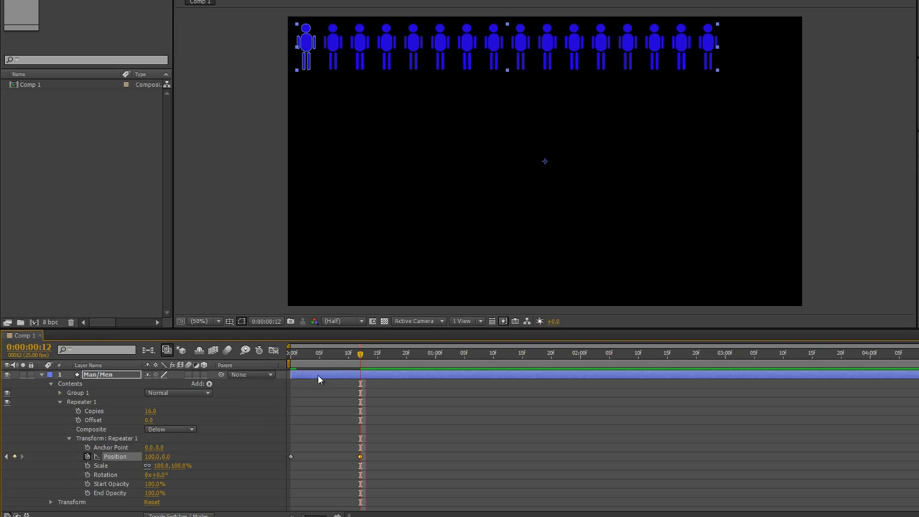
Step: Preview from the start as the figures fan out into a row
key("Home")
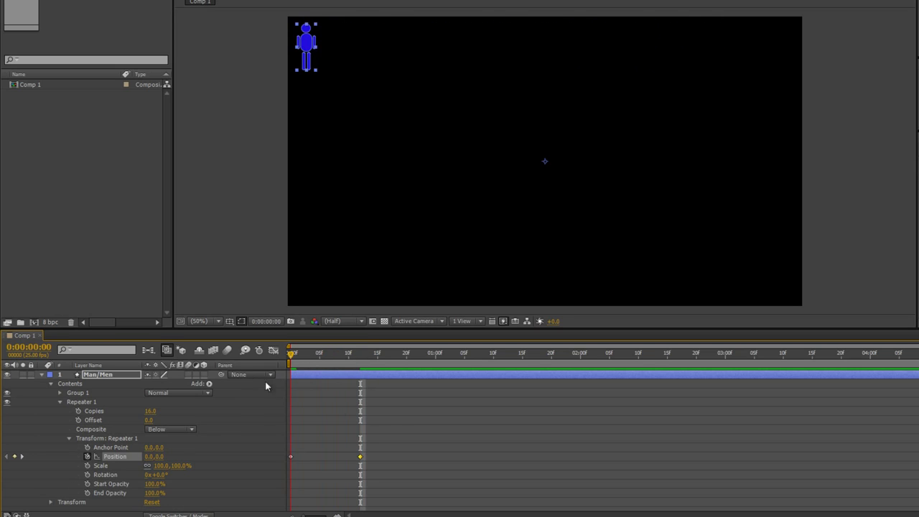
key("space")
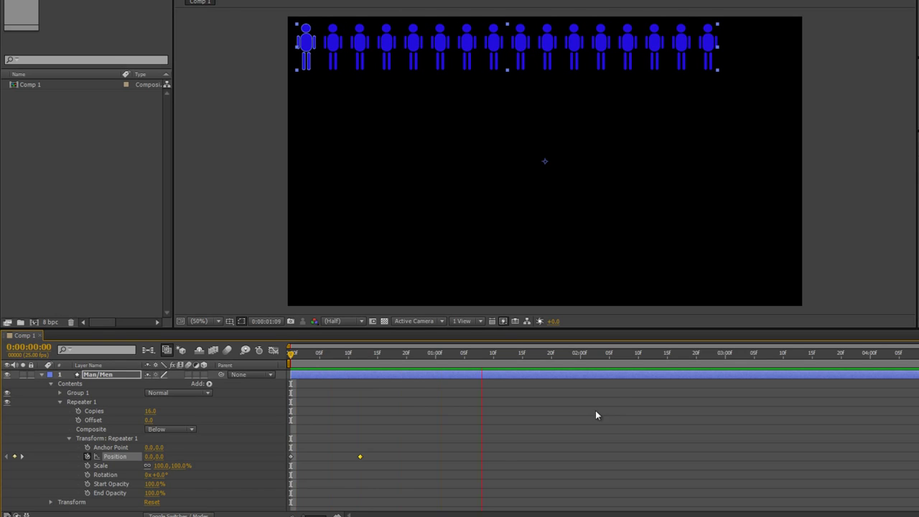
key("space")
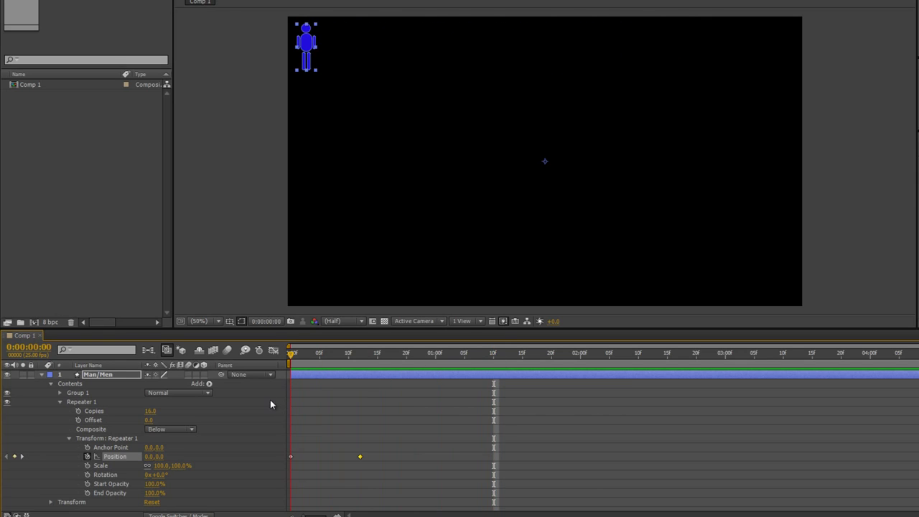
key("space")
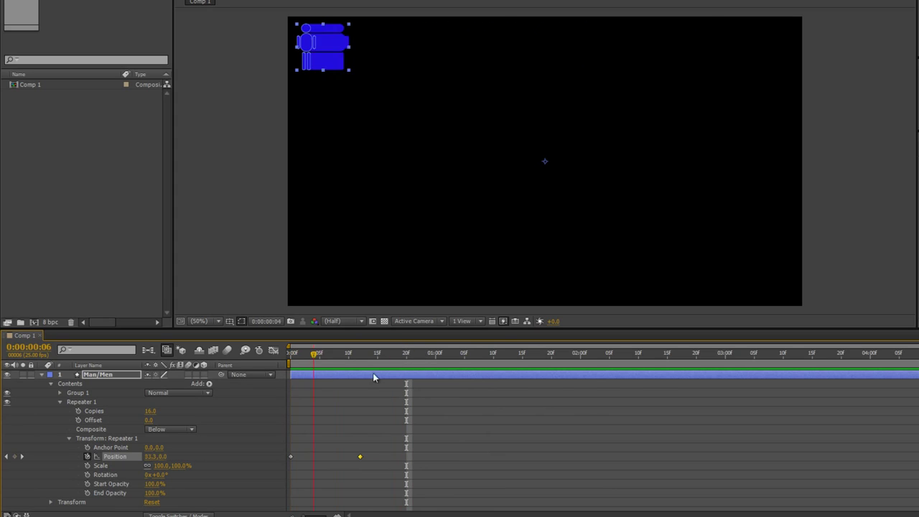
key("space")
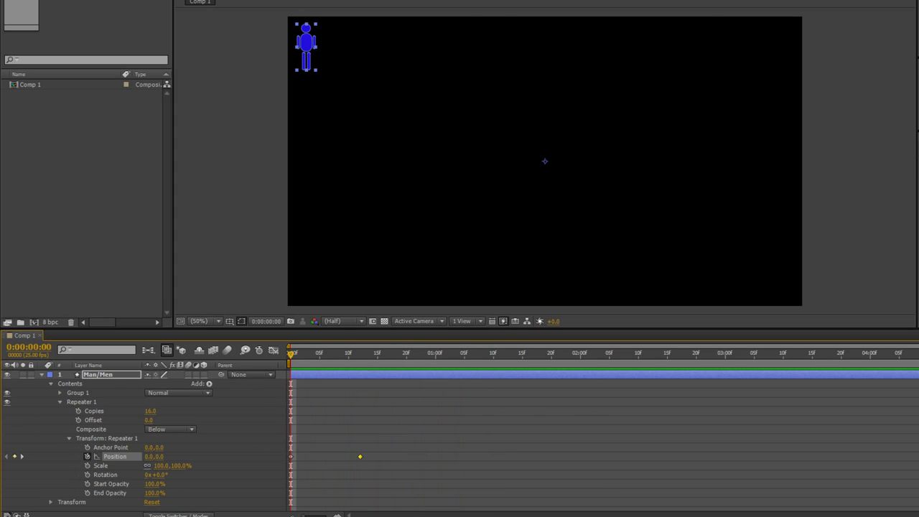
Step: Rename the first repeater 'Repeater X Across' and scrub to frame 12 to view the full row
left_click(59, 402)
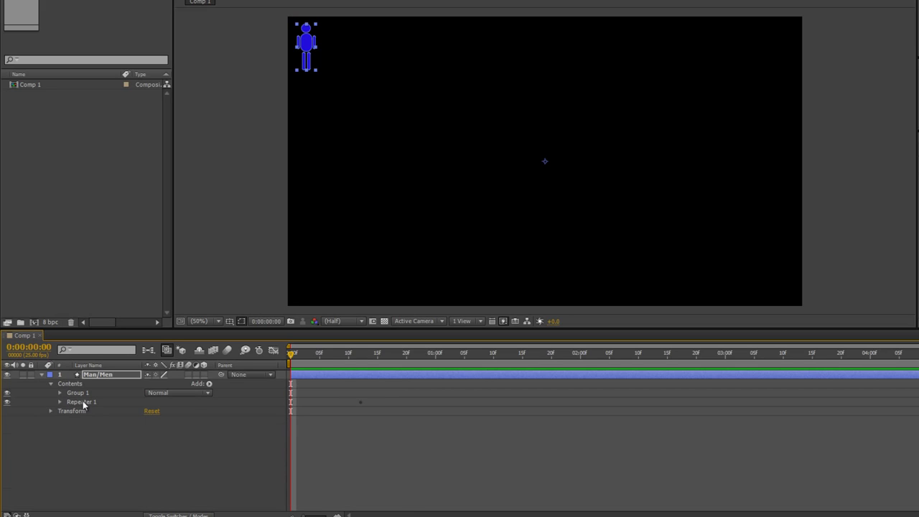
left_click(83, 403)
key("Return")
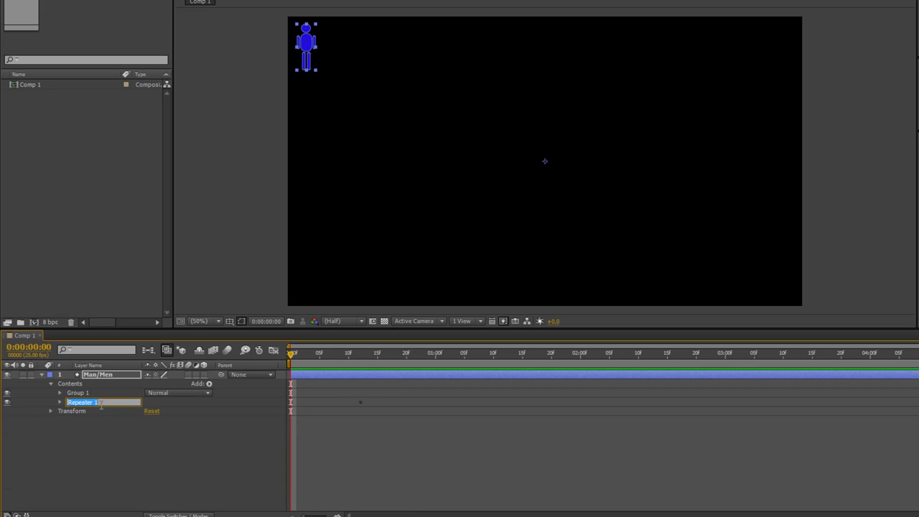
left_click(103, 402)
type("X Across")
key("Return")
left_click_drag(311, 357, 436, 363)
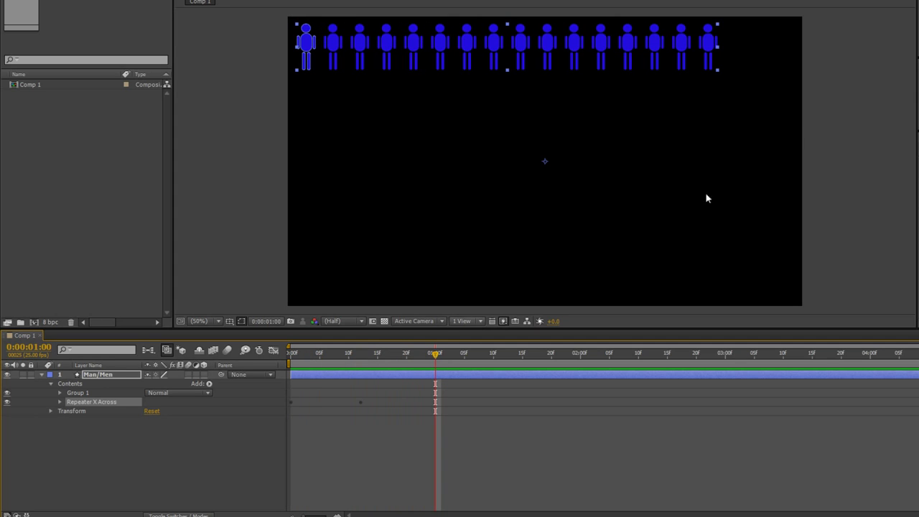
left_click(114, 374)
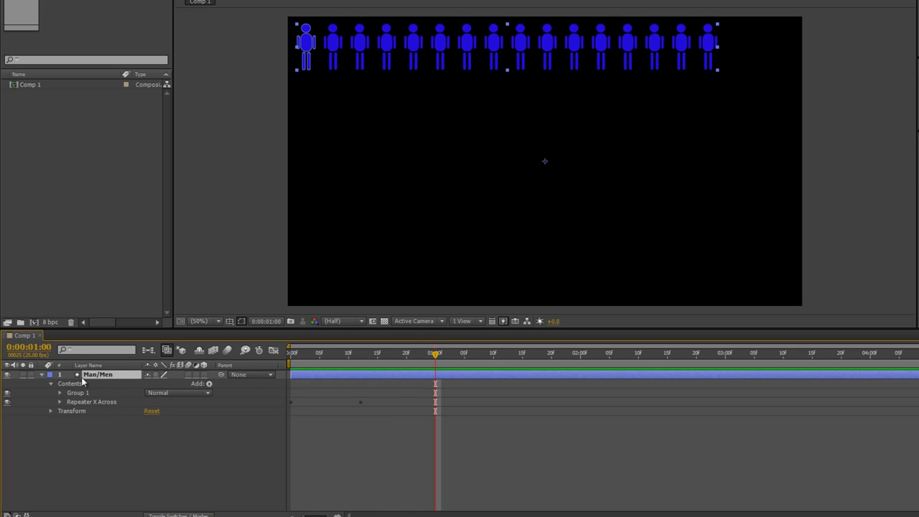
Step: Add a second Repeater to the Man/Men layer and expand its Transform settings
left_click(208, 383)
left_click(244, 302)
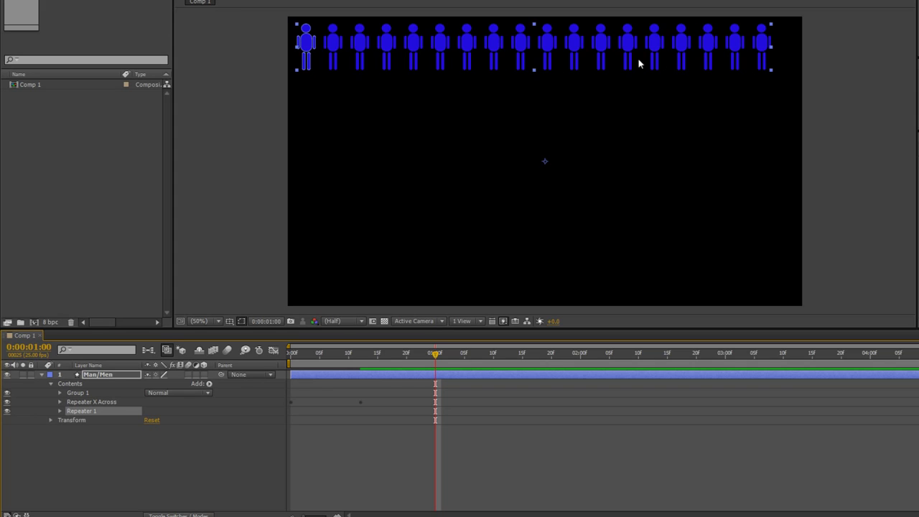
left_click(60, 411)
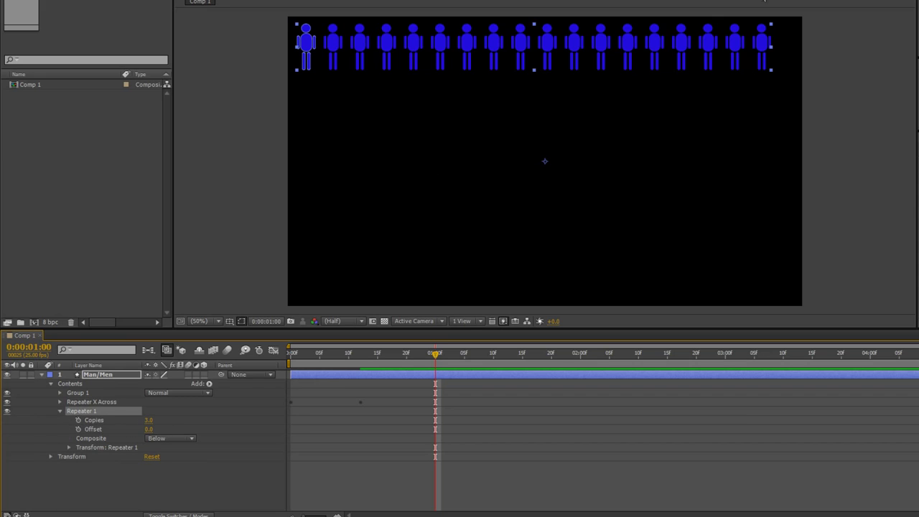
left_click(69, 448)
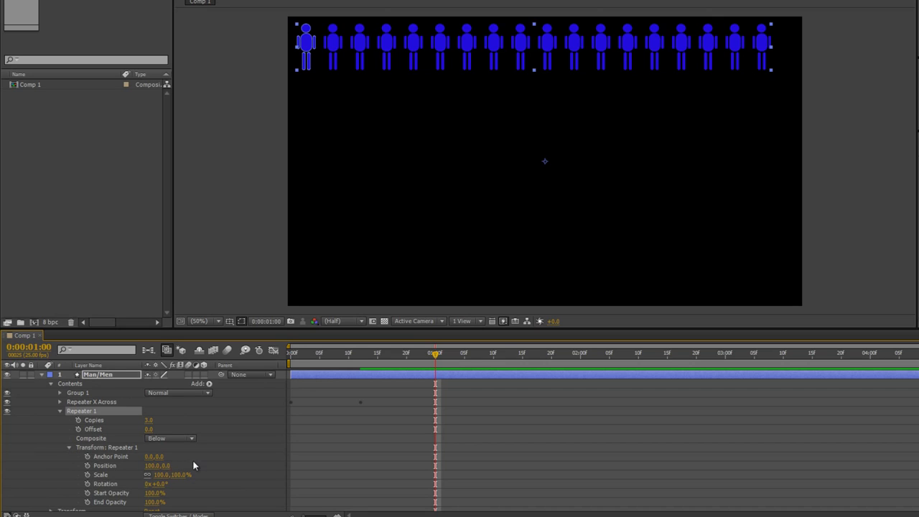
Step: Set the second repeater's Position to 0,186 so the copies stack into rows
scroll(160, 455, "down", 1)
left_click_drag(165, 461, 308, 418)
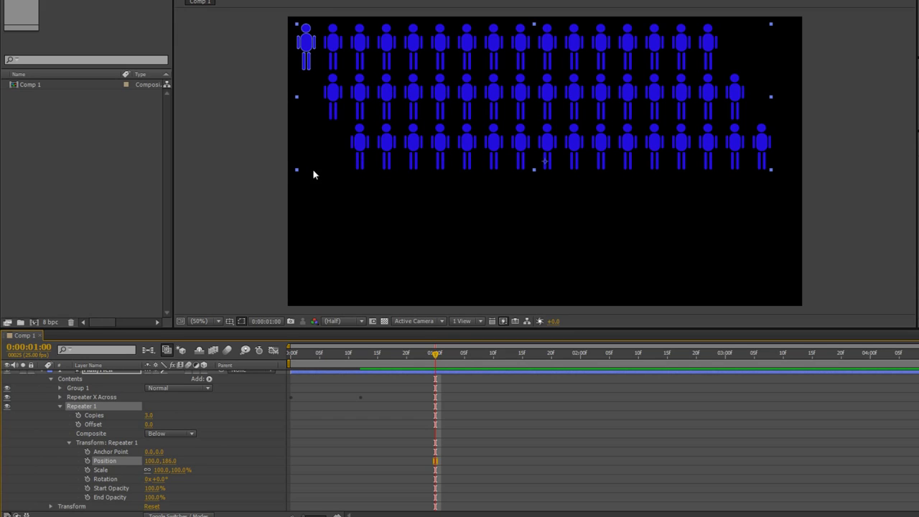
left_click_drag(149, 460, 118, 469)
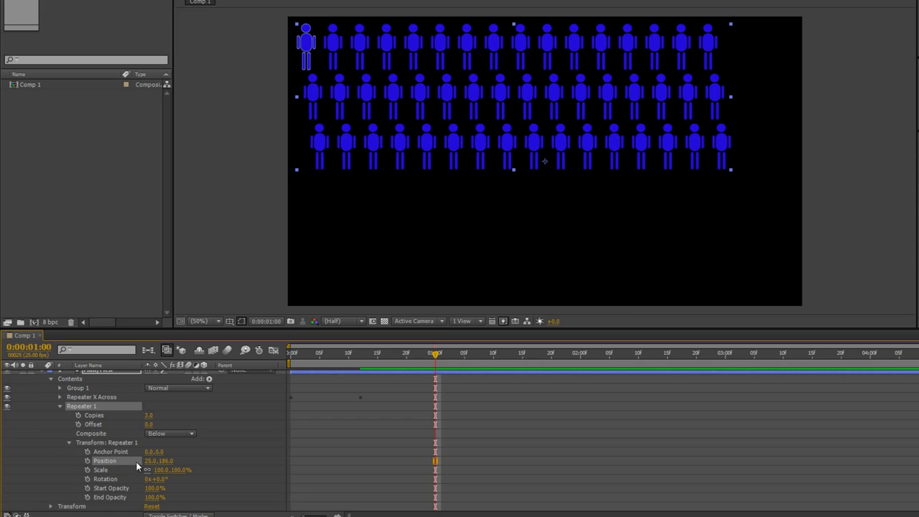
left_click(145, 461)
type("0")
key("Return")
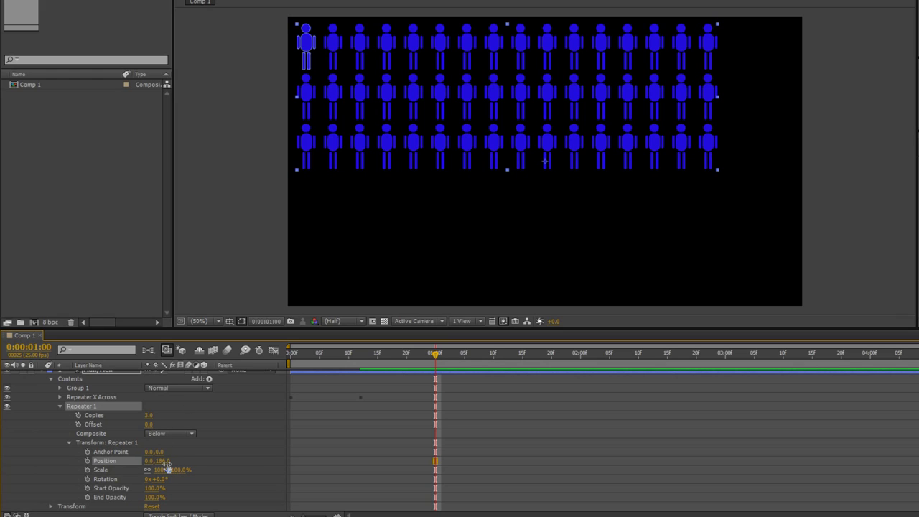
Step: Keyframe the second repeater's Position at 0,0 at the one-second mark
left_click(87, 461)
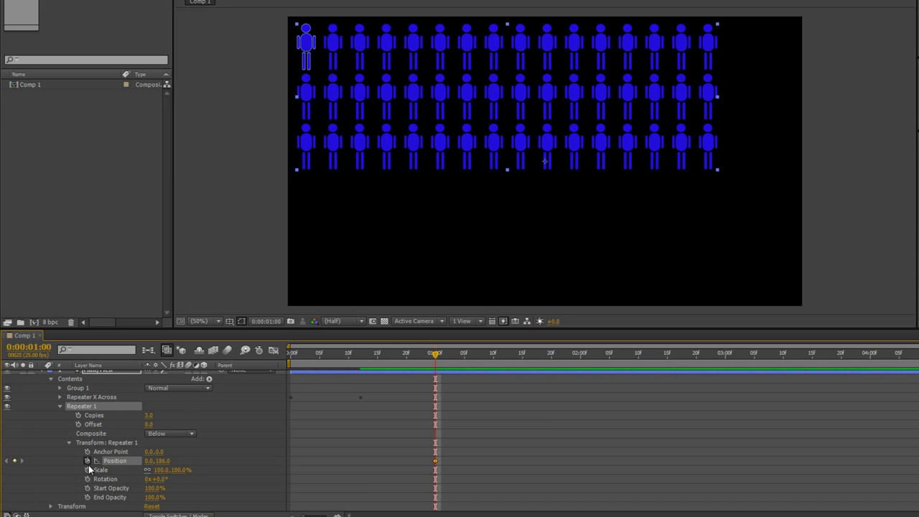
left_click(164, 460)
type("0")
key("Return")
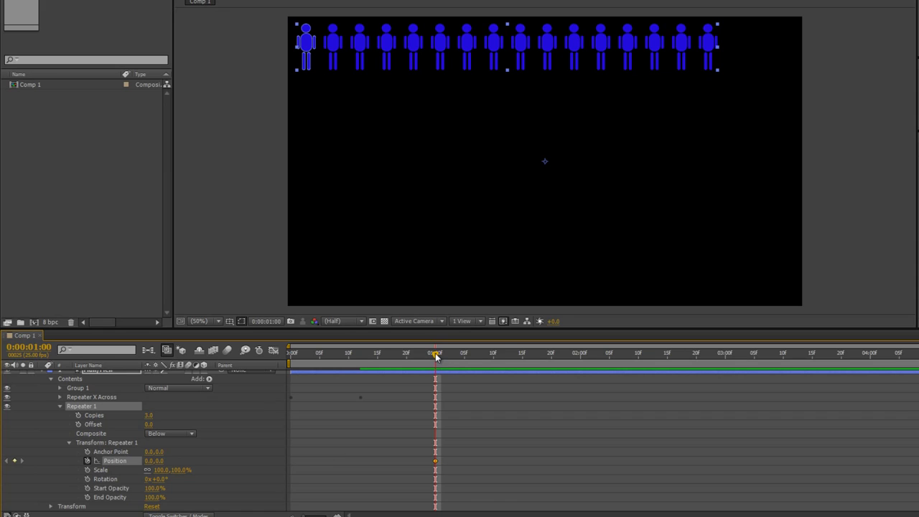
Step: Later in the timeline, set the rows' vertical offset to 190 and Copies to 5
left_click_drag(436, 359, 512, 366)
left_click(164, 461)
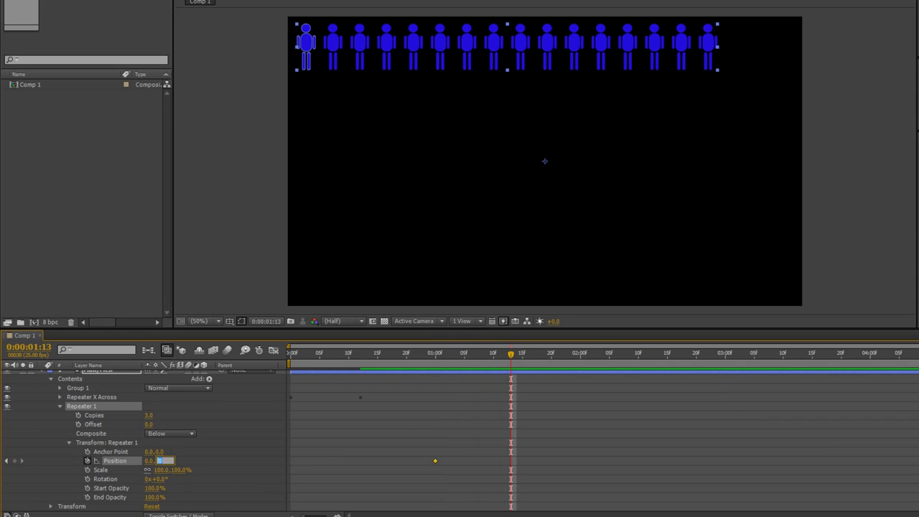
type("190")
key("Return")
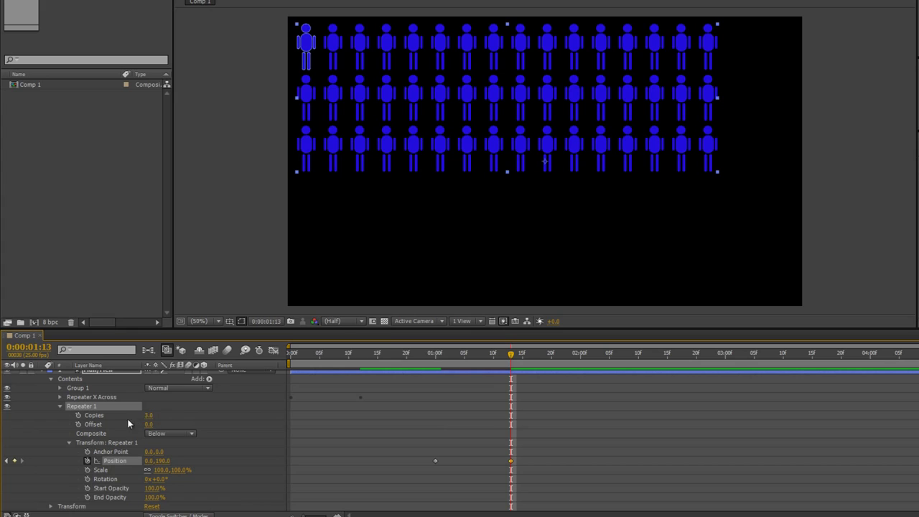
left_click(149, 416)
type("5")
key("Return")
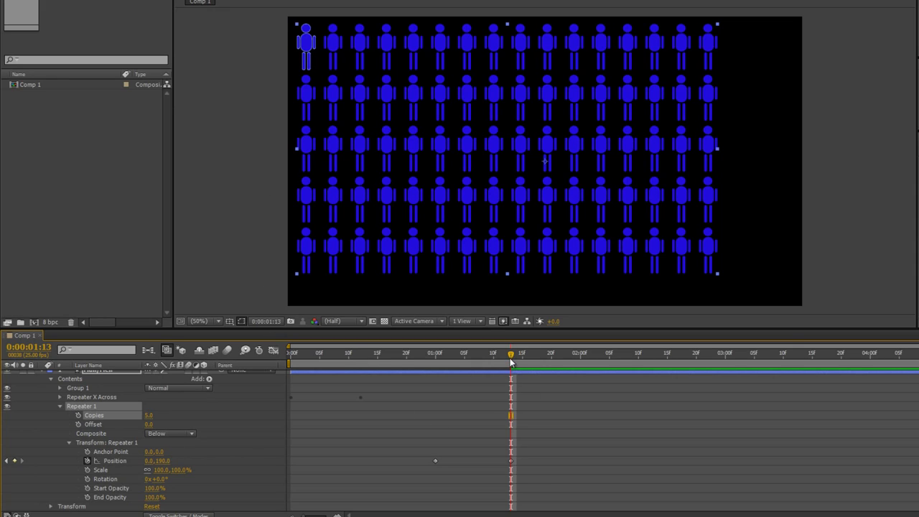
Step: Check the five-row grid, keyframe Position, and return to the one-second mark
left_click_drag(511, 355, 511, 386)
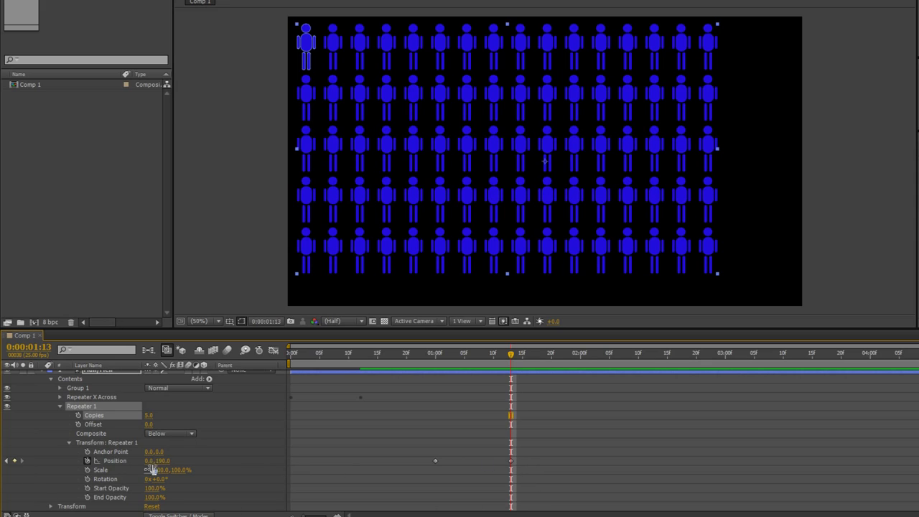
left_click(87, 464)
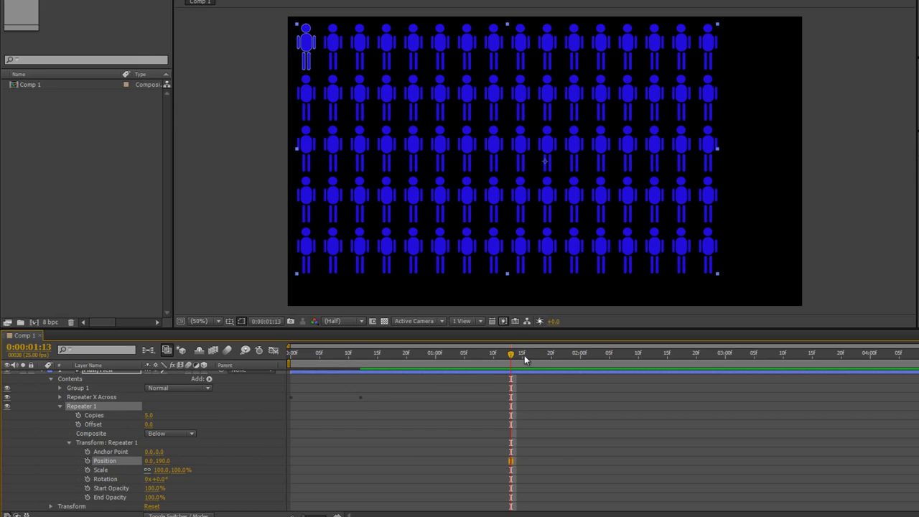
left_click_drag(509, 353, 475, 354)
Step: Keyframe Repeater 1's Copies at 1 at 0:00:01:00 and 5 at about 0:00:01:12
left_click(79, 416)
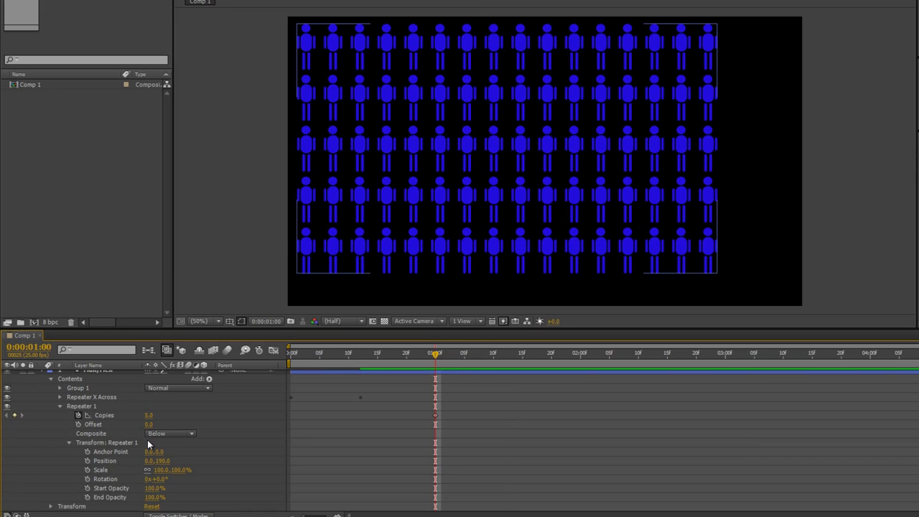
left_click(152, 415)
type("1")
key("Return")
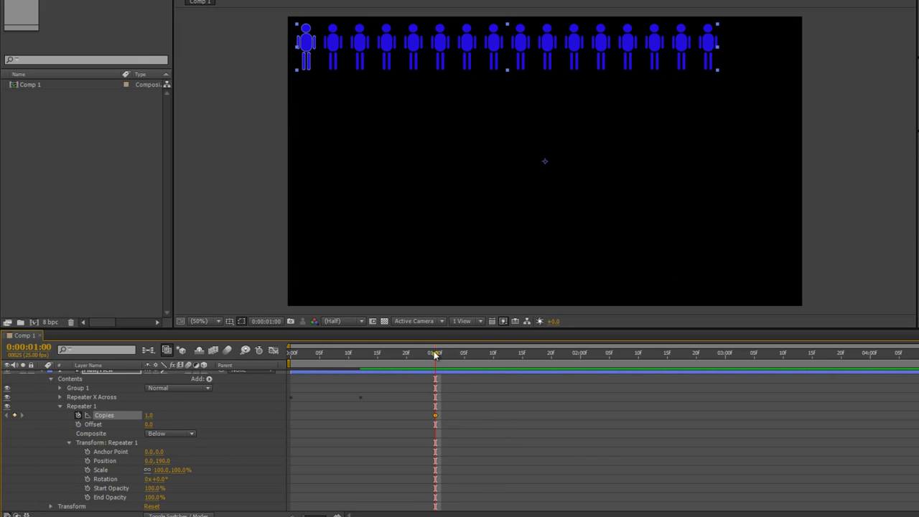
left_click_drag(436, 354, 504, 363)
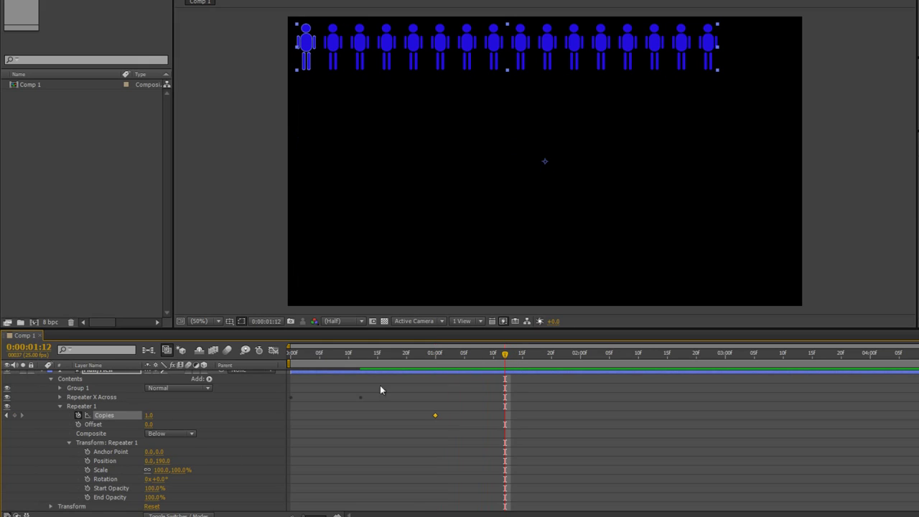
left_click(149, 415)
type("5")
key("Return")
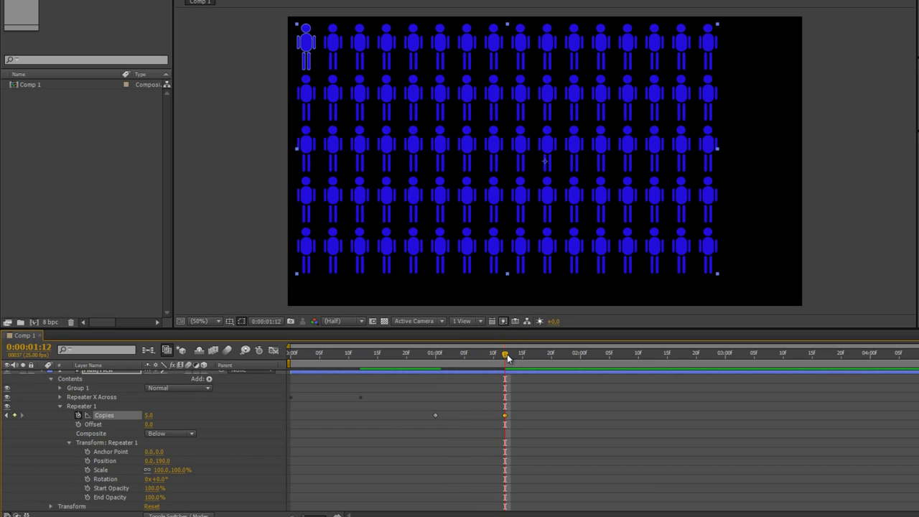
Step: Preview the figure rows multiplying from the start, then collapse Repeater 1
left_click_drag(506, 359, 292, 391)
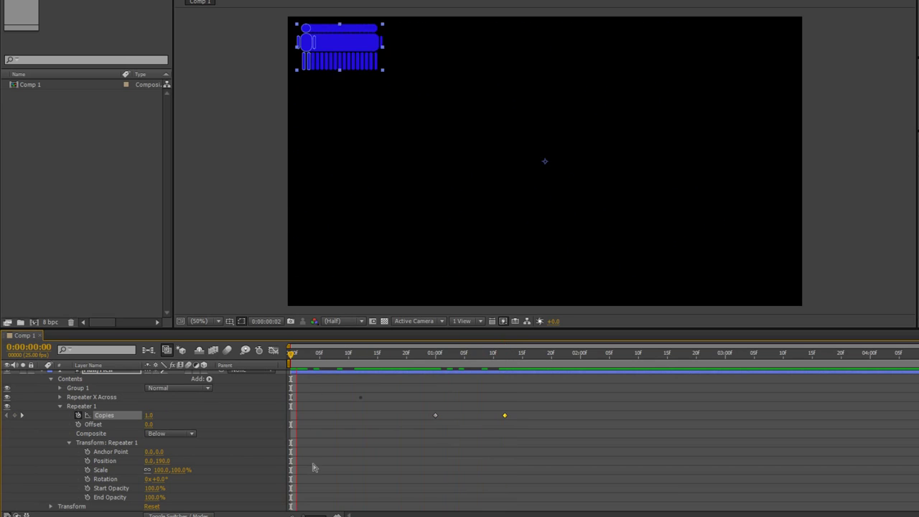
key("space")
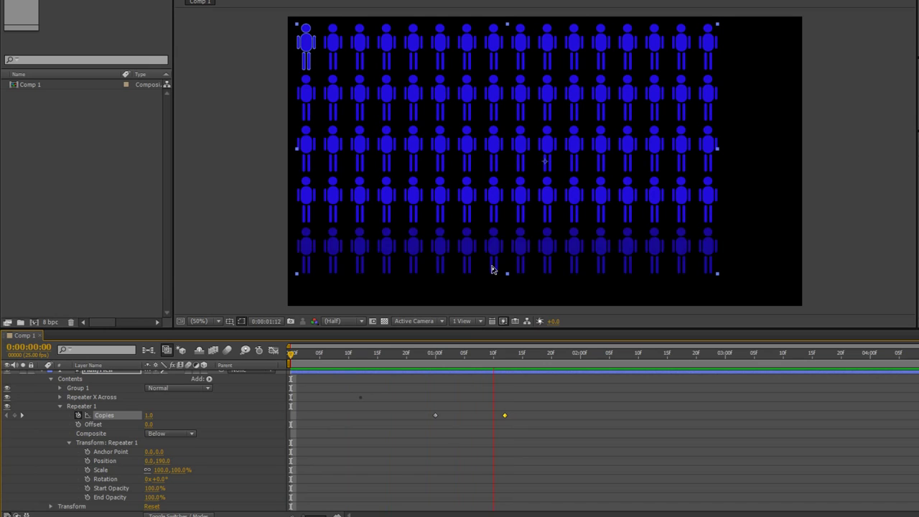
left_click(604, 356)
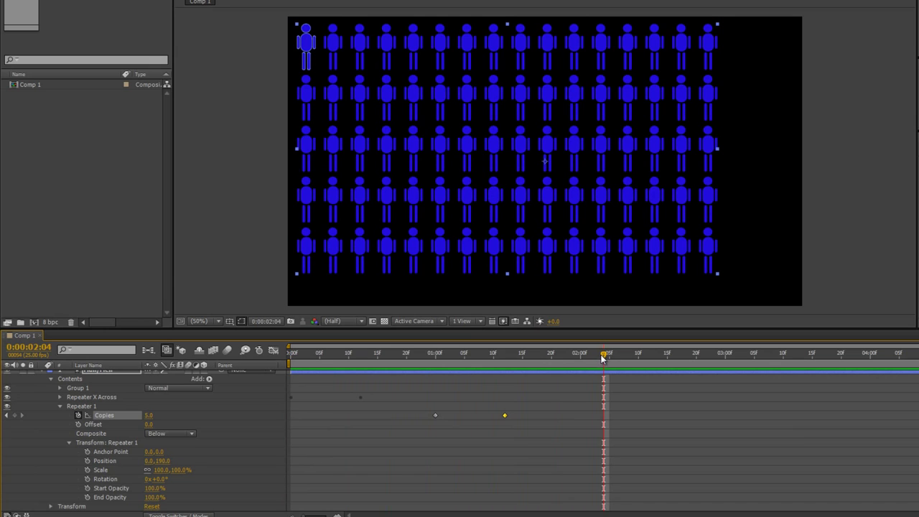
left_click_drag(602, 357, 296, 391)
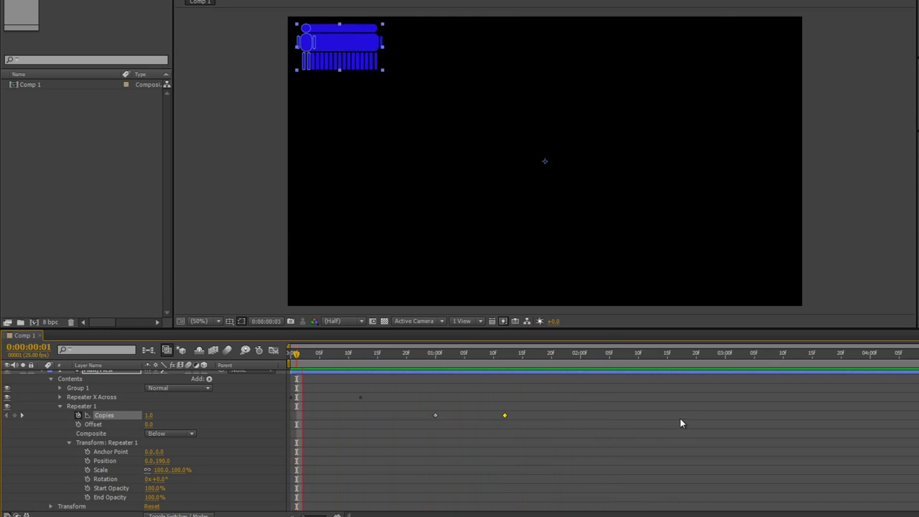
key("space")
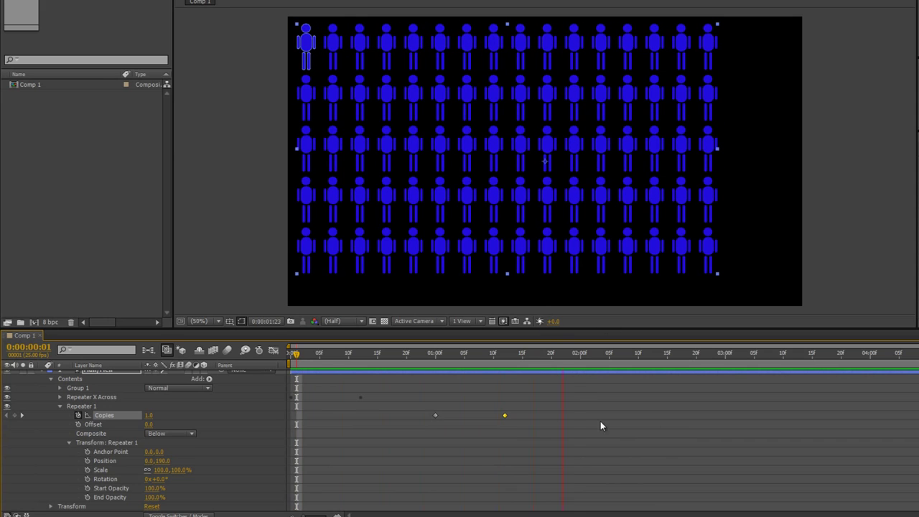
key("space")
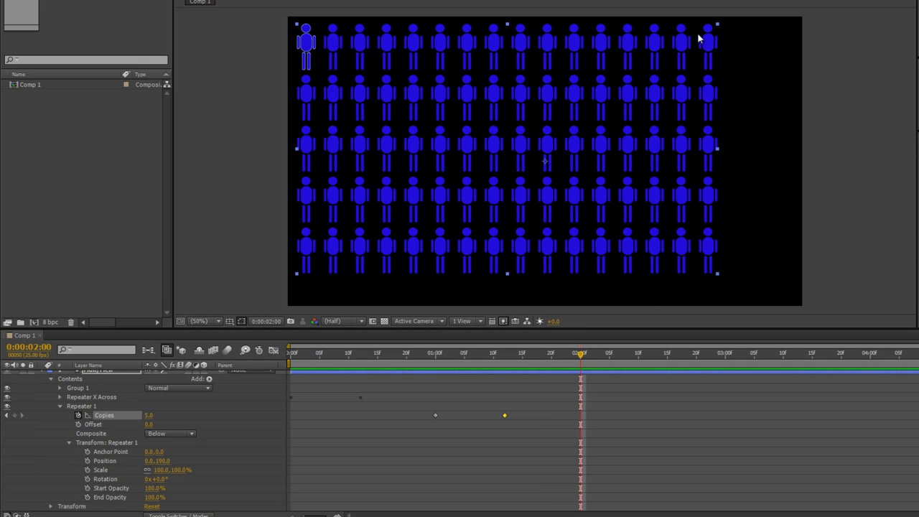
left_click(59, 406)
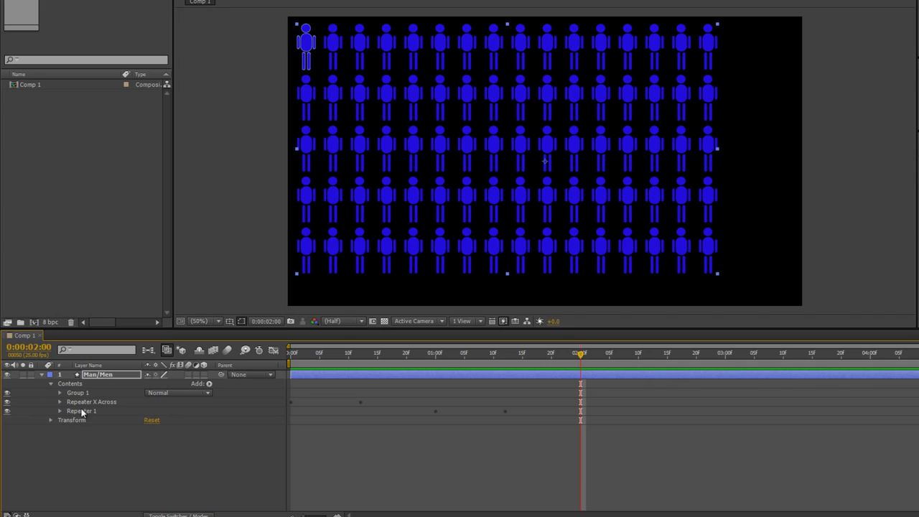
Step: Rename the second repeater 'Repeater Y Down' and show the Man/Men layer's Transform properties
left_click(88, 413)
key("Return")
left_click(112, 410)
key("Return")
left_click(50, 420)
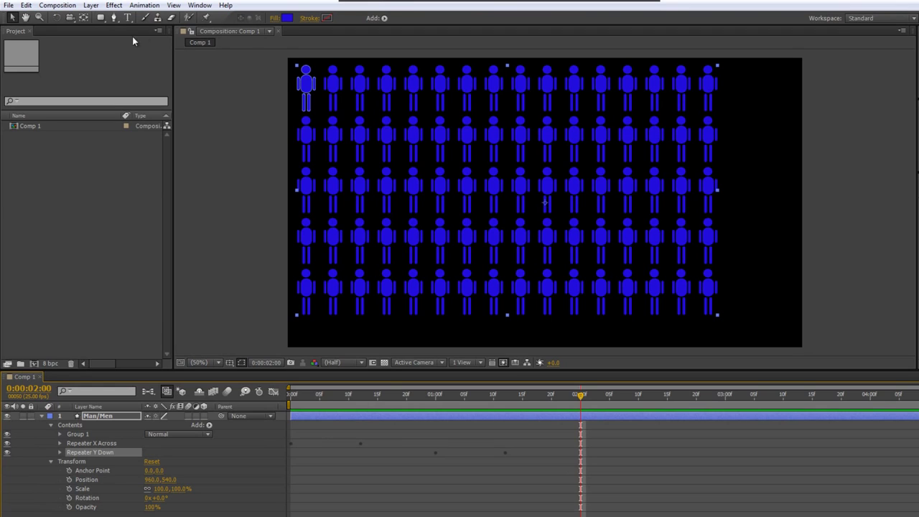
left_click(85, 18)
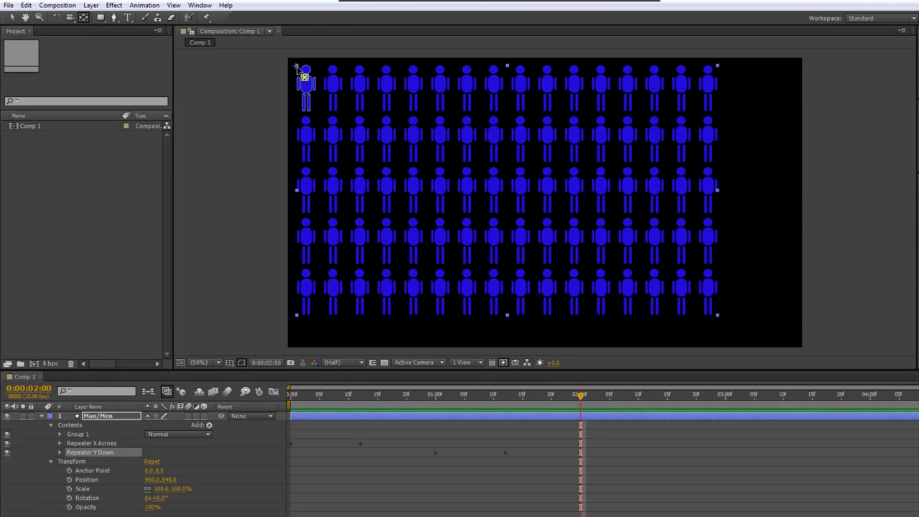
Step: Move the layer's anchor point to the top-left figure and reset Scale to 100%
left_click_drag(300, 70, 296, 67)
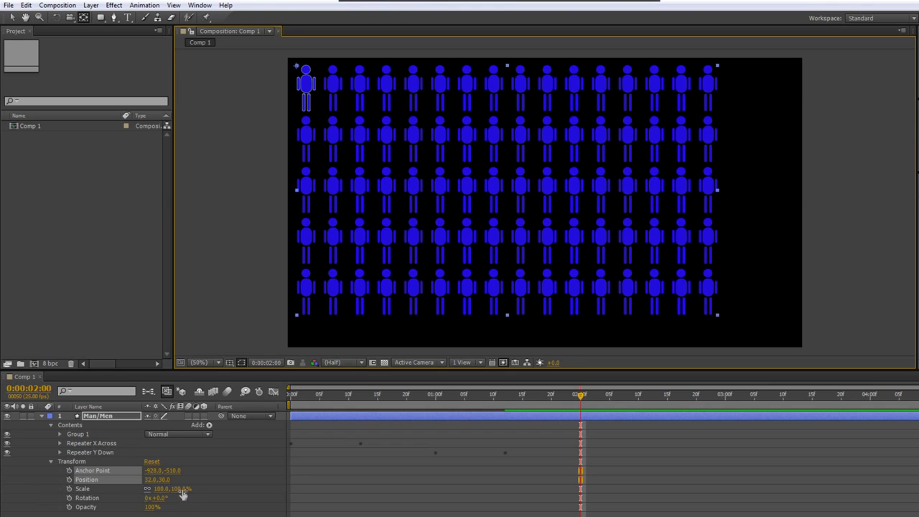
left_click_drag(183, 494, 120, 498)
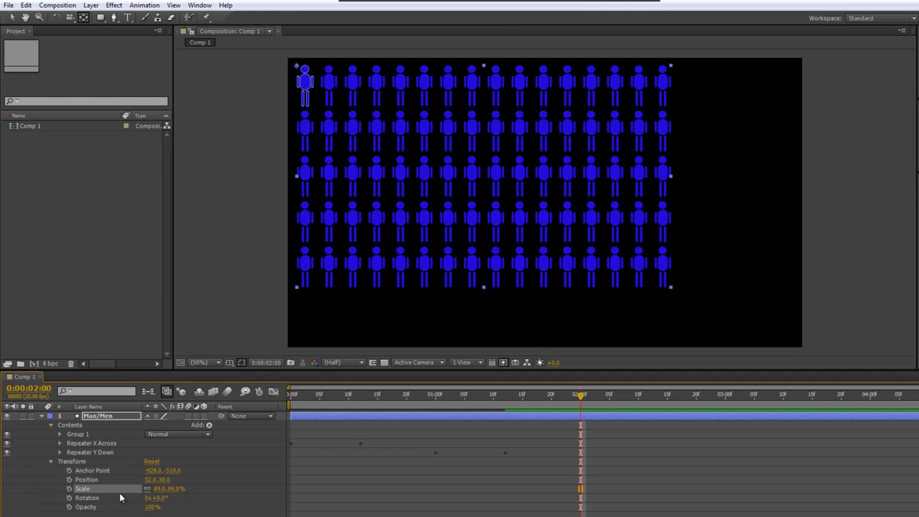
right_click(118, 494)
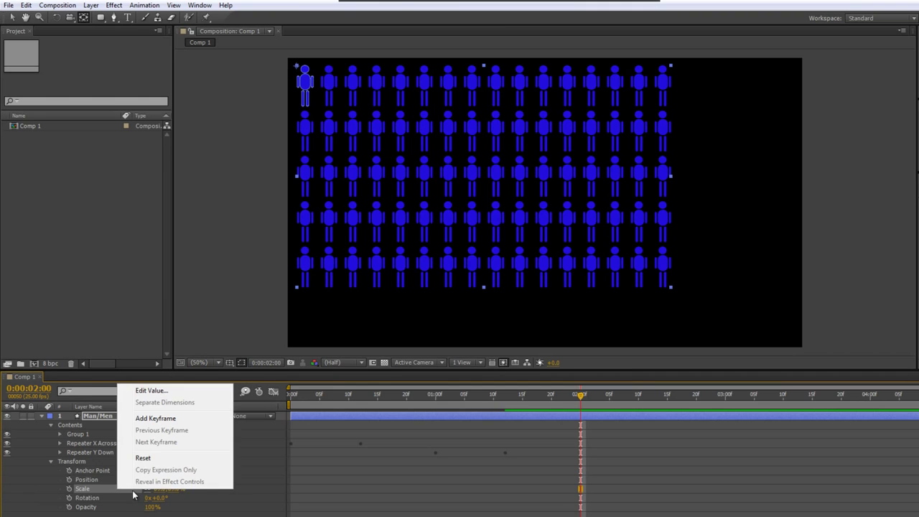
left_click(152, 459)
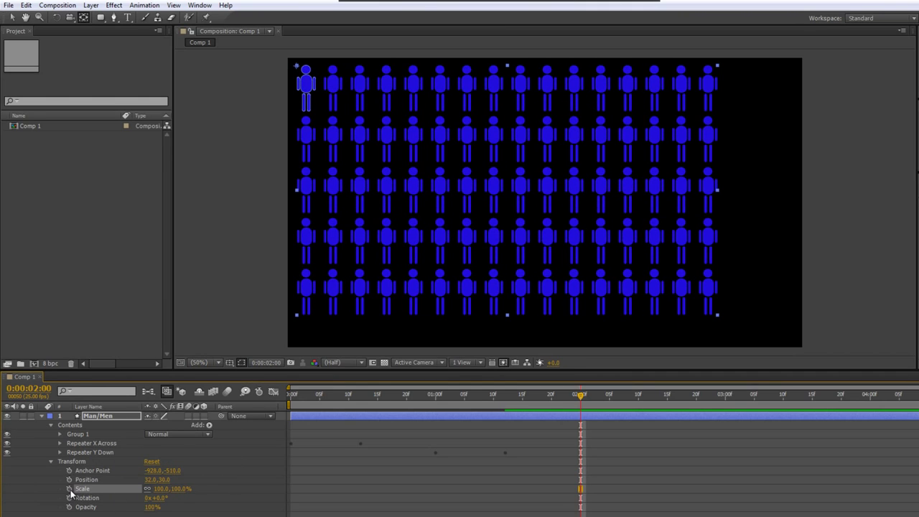
Step: Keyframe the layer's Scale from 100% at 2:00 down to 36% at 2:13
left_click(69, 489)
left_click_drag(581, 397, 655, 397)
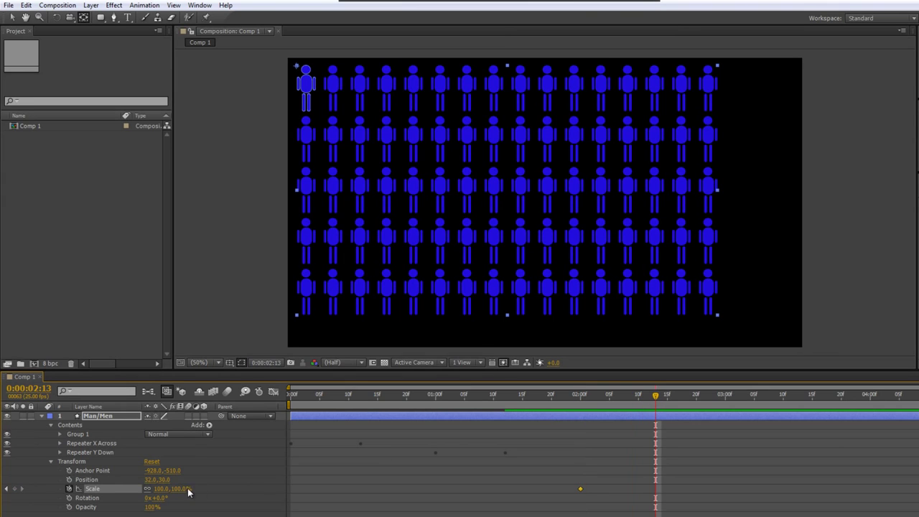
left_click_drag(178, 490, 145, 489)
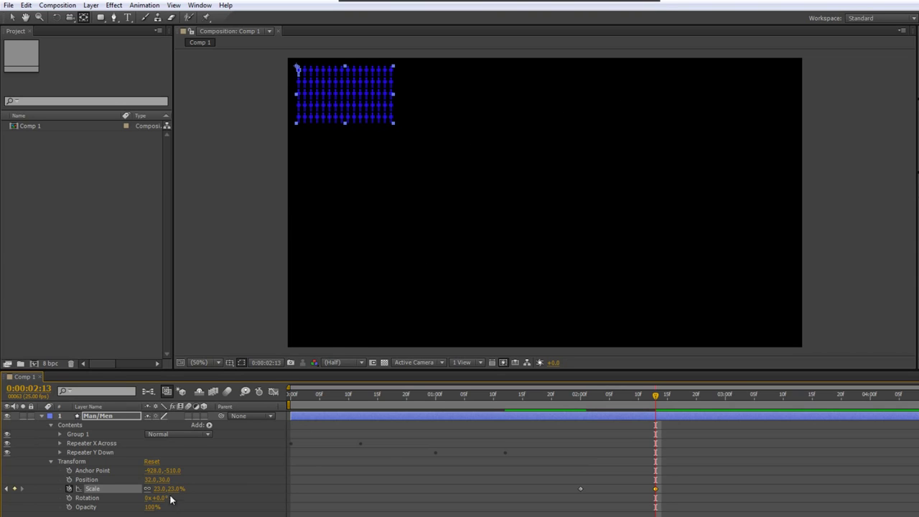
left_click_drag(175, 489, 181, 489)
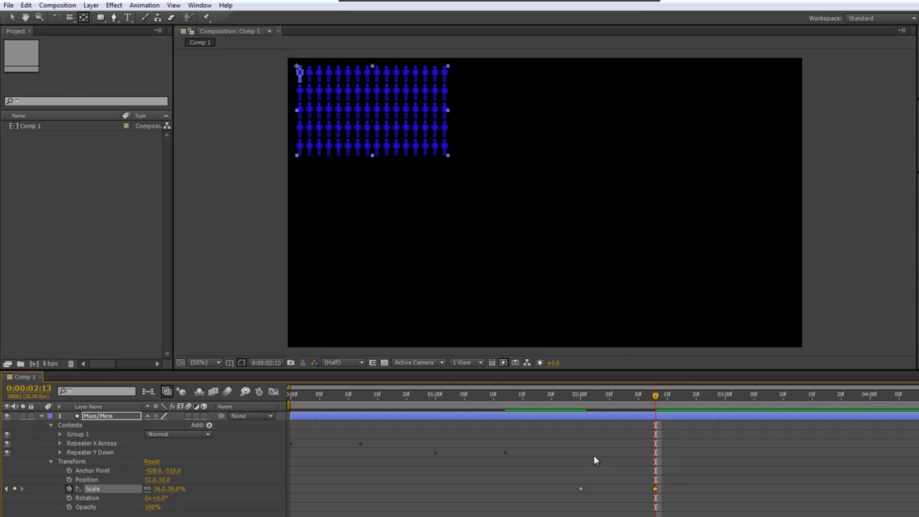
left_click_drag(658, 402, 731, 406)
Step: End the work area at 0:00:03:01, then play the grid animation through once and stop
key("n")
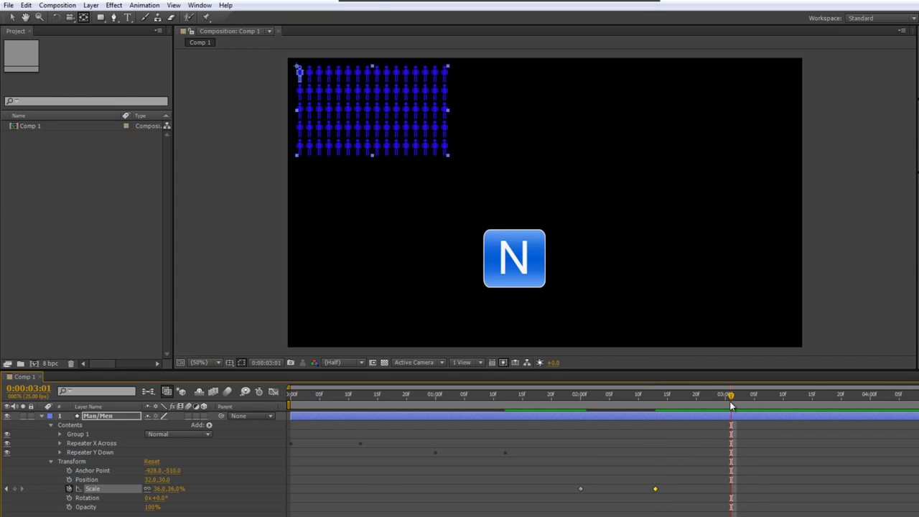
key("n")
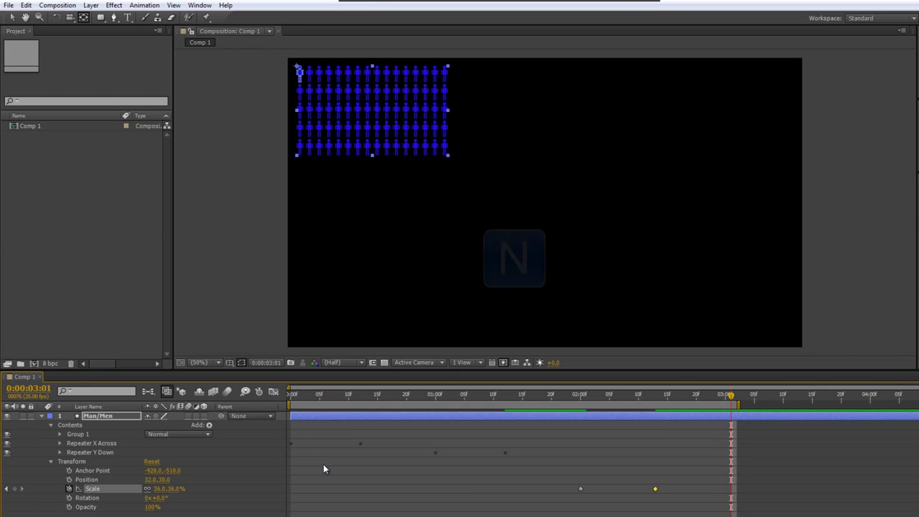
key("space")
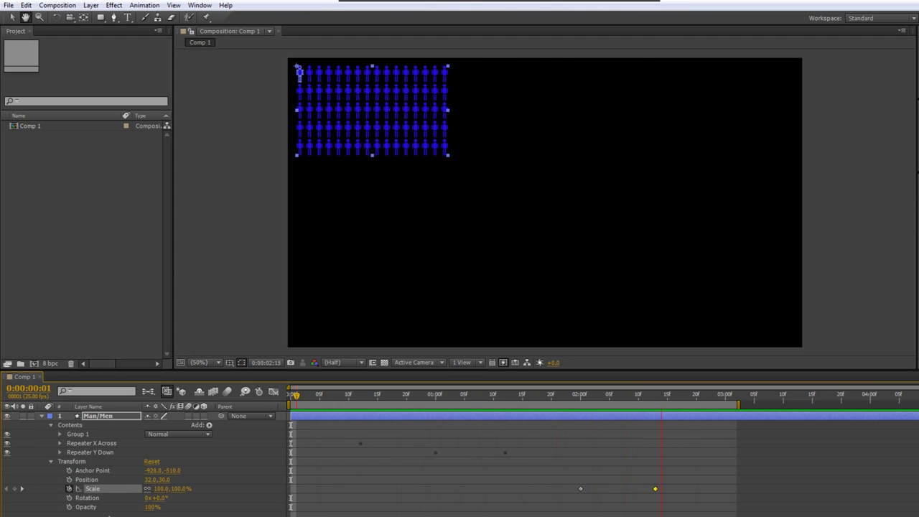
key("space")
key("space")
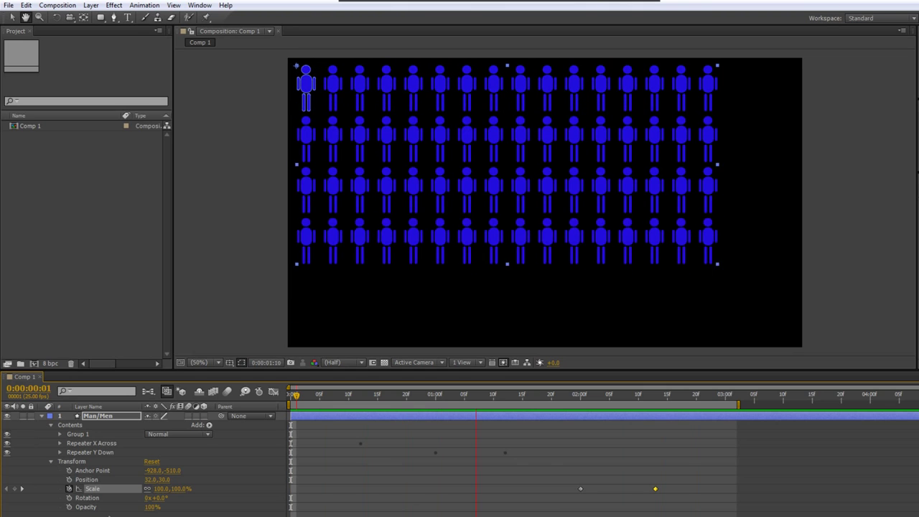